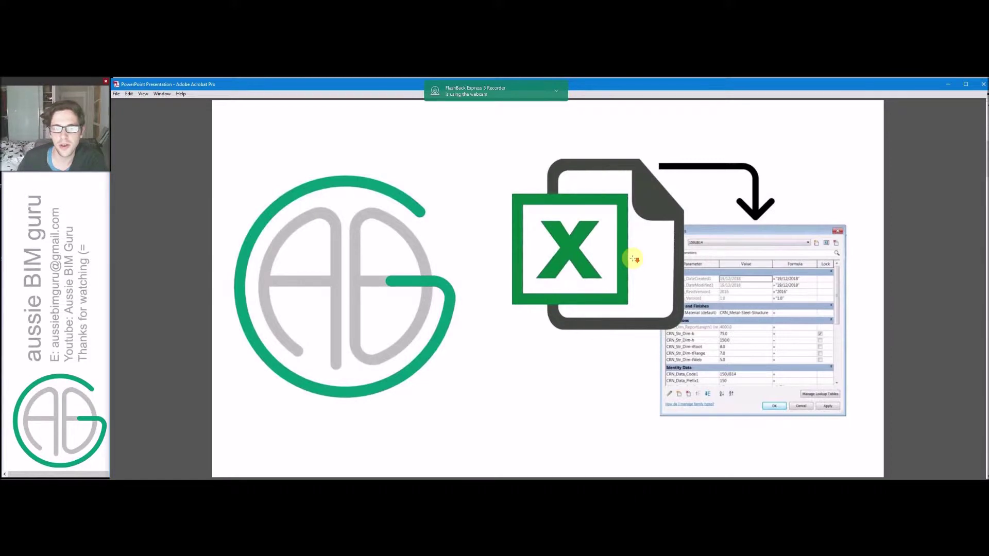
Scroll down the PDF past the title and Family Type Files slides to 'Creating the files'
scroll(613, 258, "down", 1)
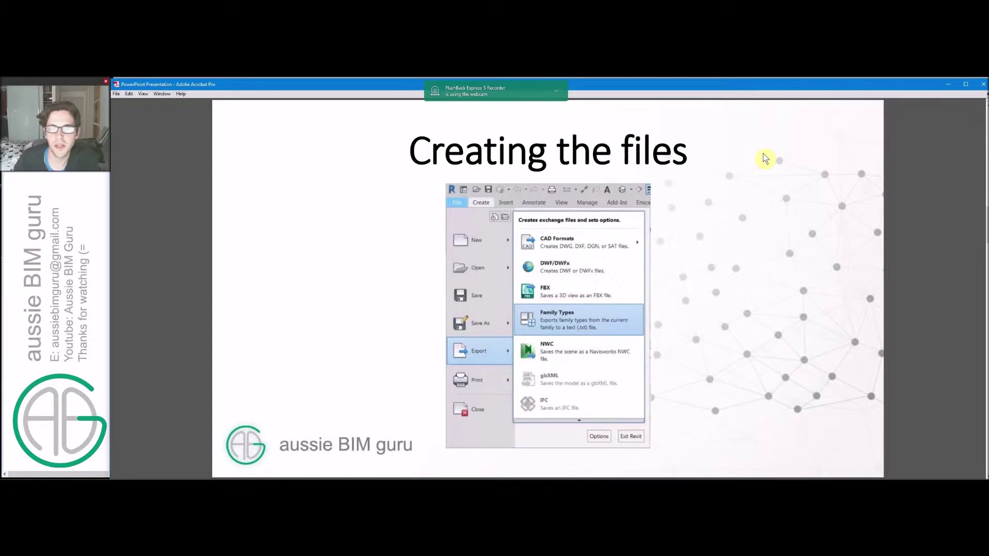
Advance through the Selective Type Loading and Safeguarding Type Data slides to CSV Files
key("Right")
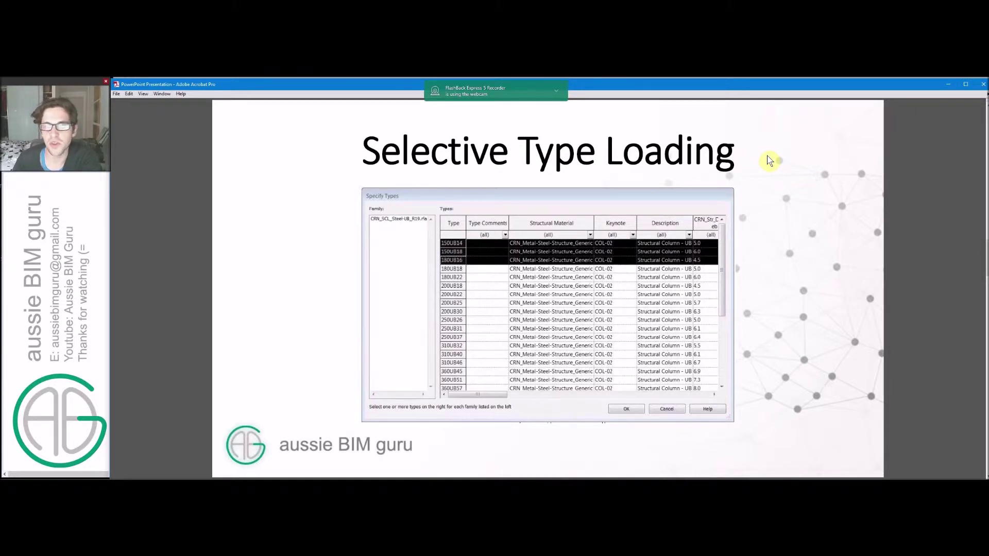
key("Right")
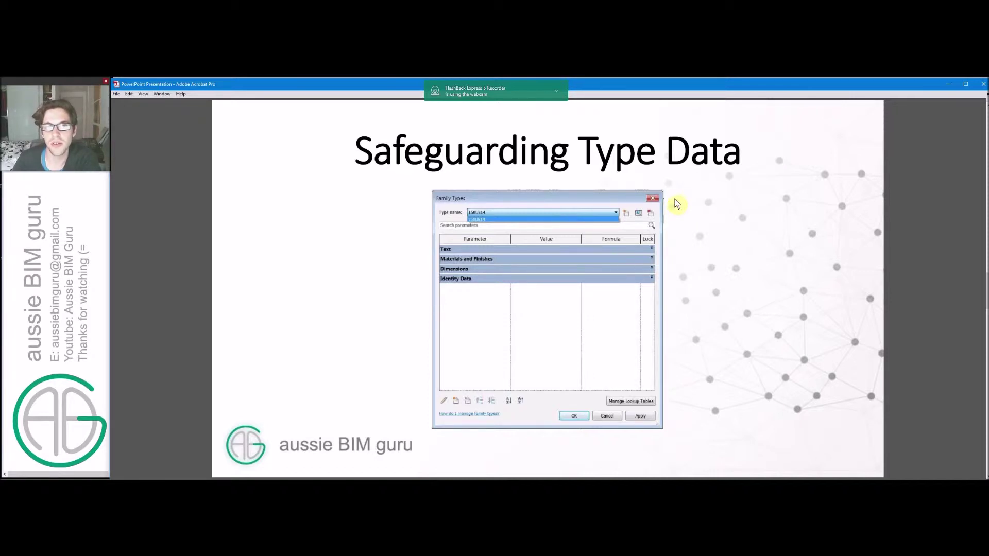
key("Right")
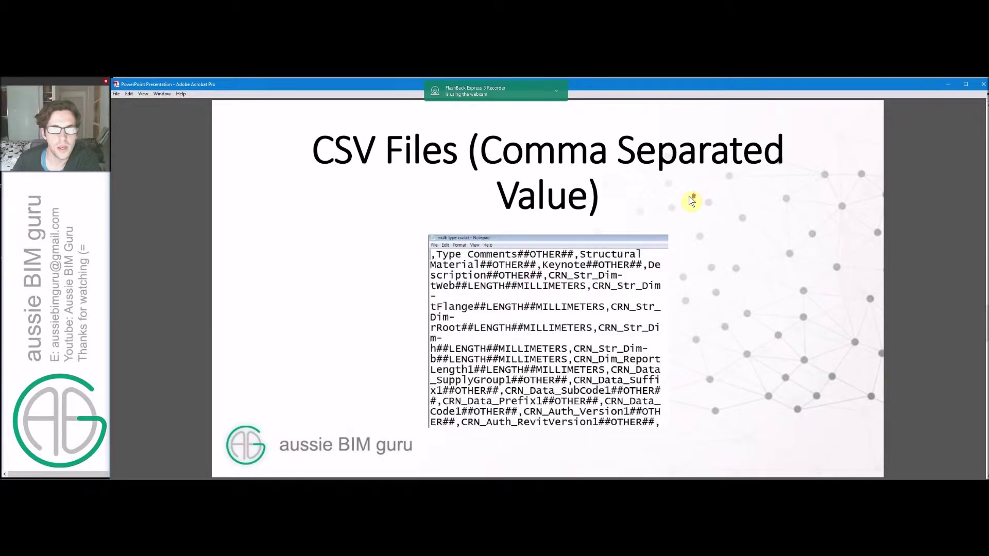
Step to Today's Goal, back to CSV Files, on to 'Without further ado...', then switch to Revit
key("Right")
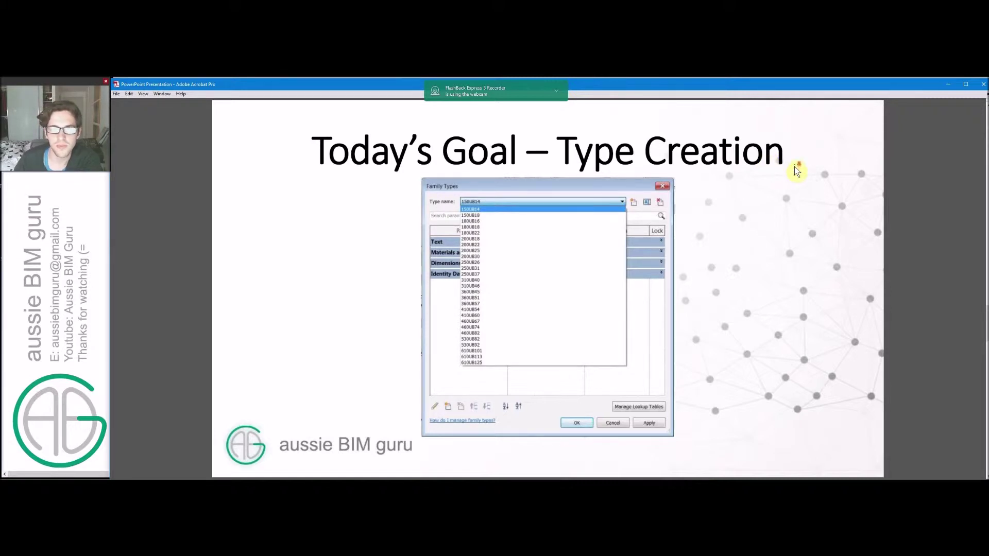
key("Left")
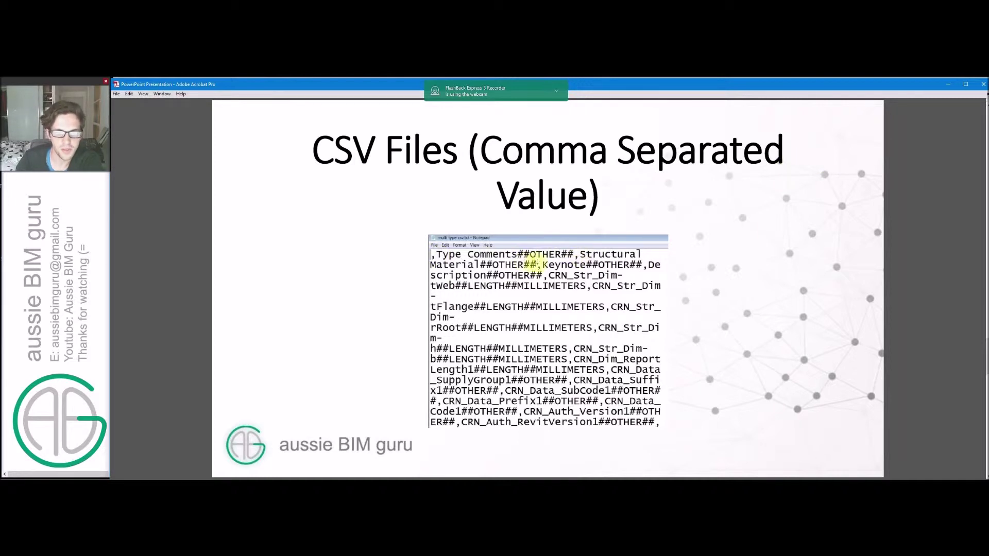
key("Right")
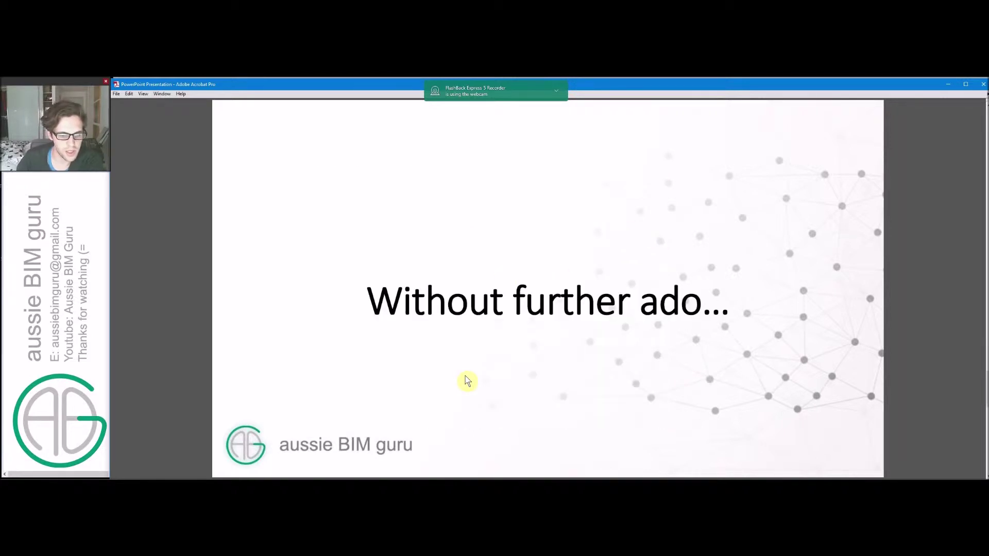
key("alt+Tab")
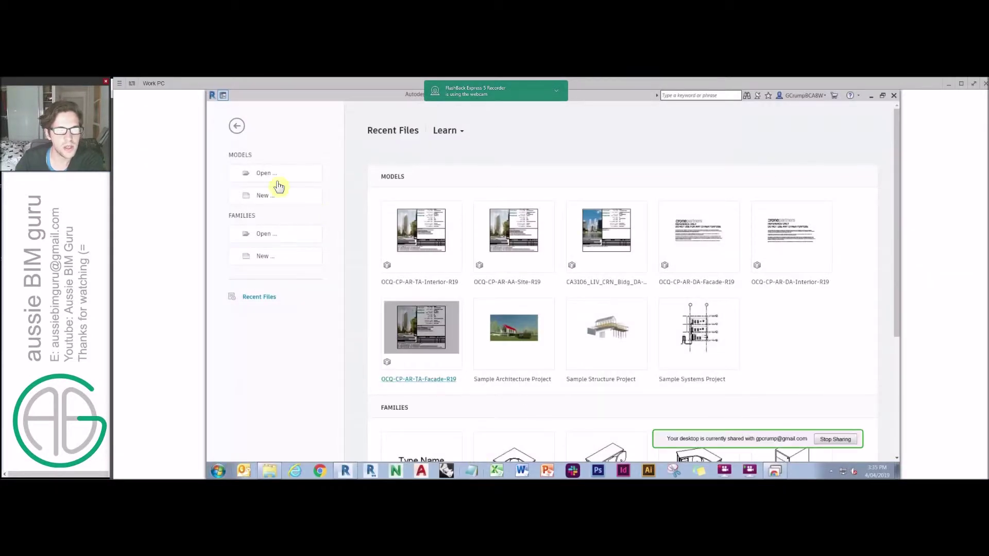
Select CRN_SCL_Steel-UB_R19.rfa in the Demo folder and drag it into Revit
left_click(270, 470)
left_click(345, 165)
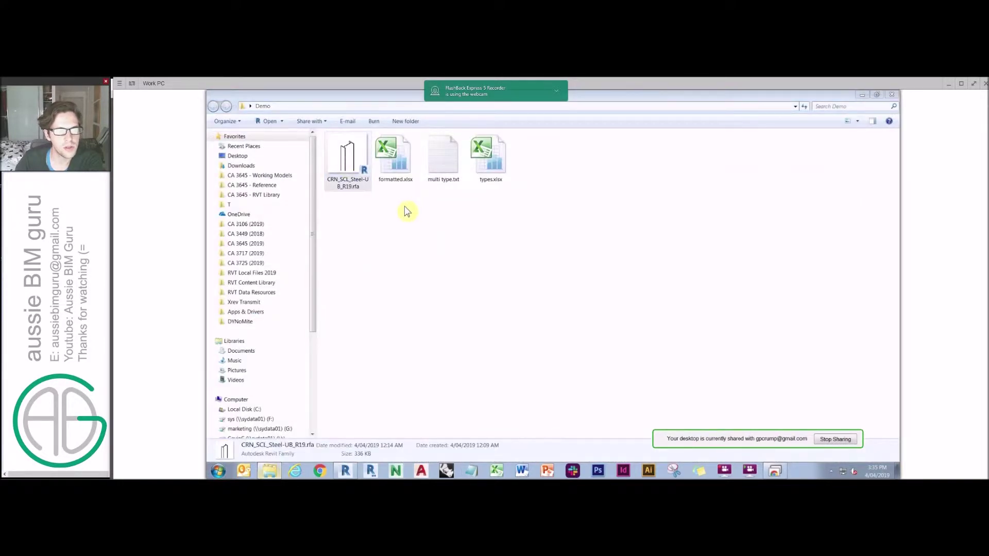
double_click(347, 98)
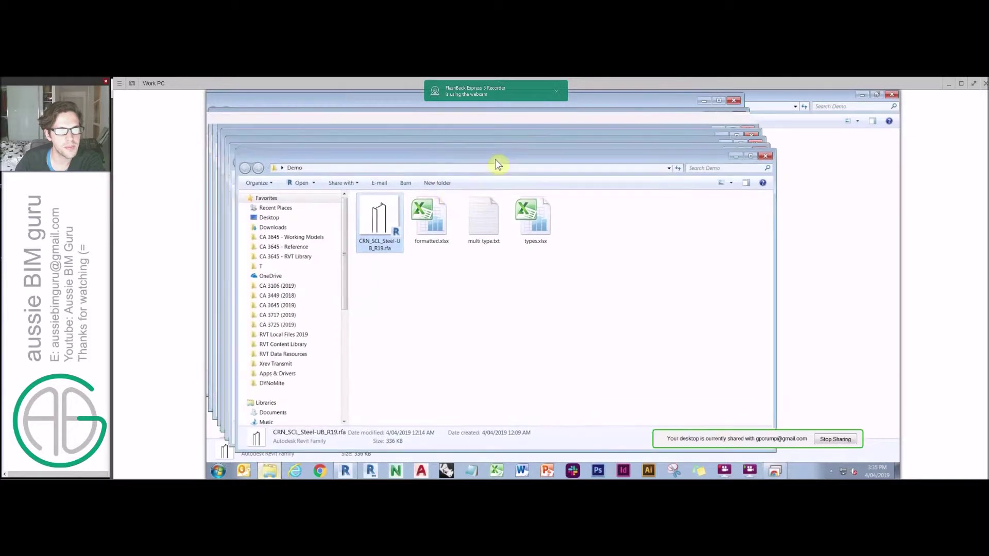
left_click(851, 99)
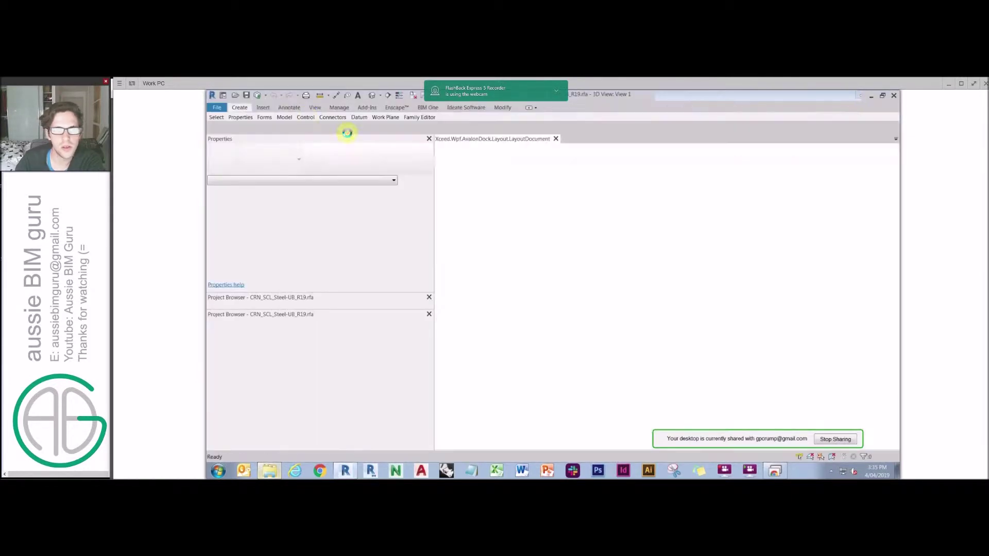
left_click(261, 138)
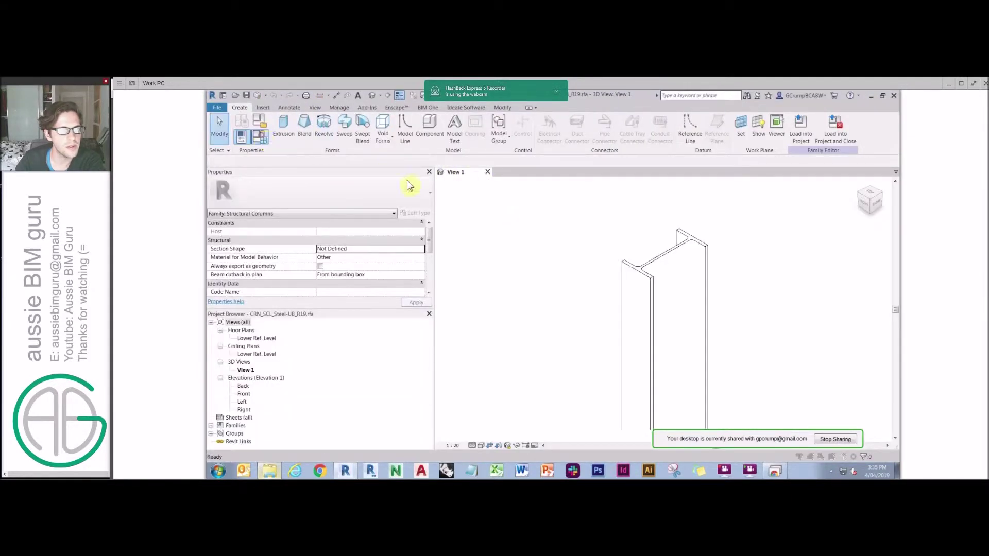
left_click(355, 164)
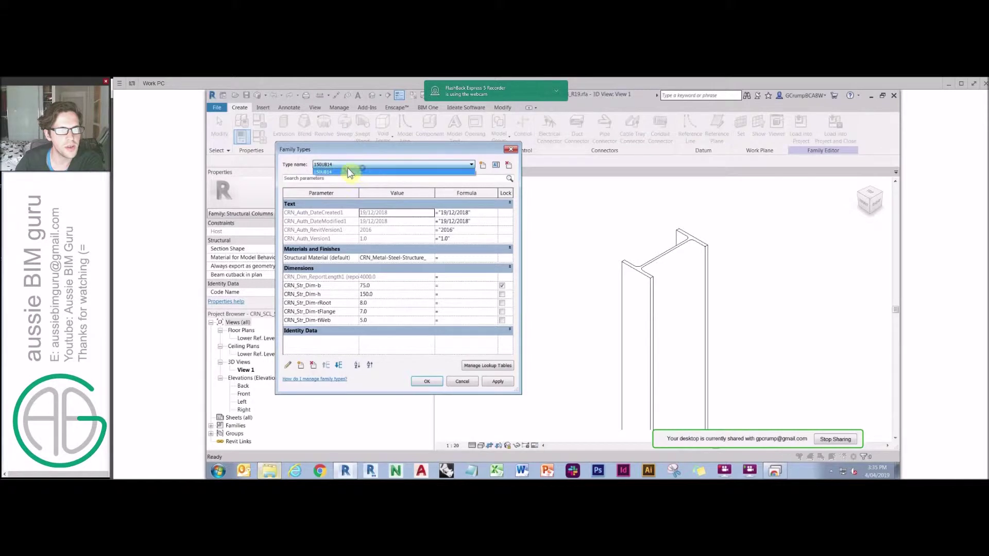
left_click(384, 170)
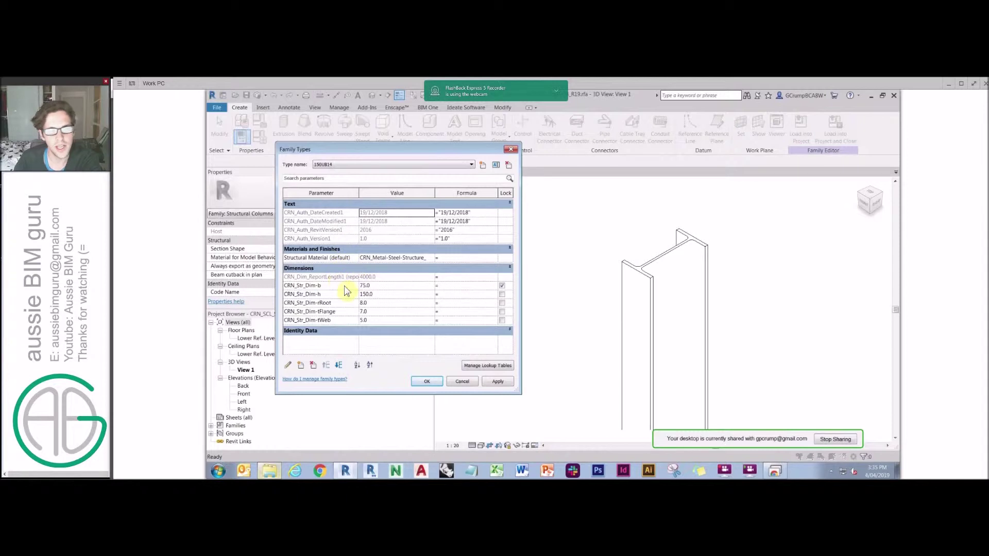
left_click(320, 286)
left_click(325, 294)
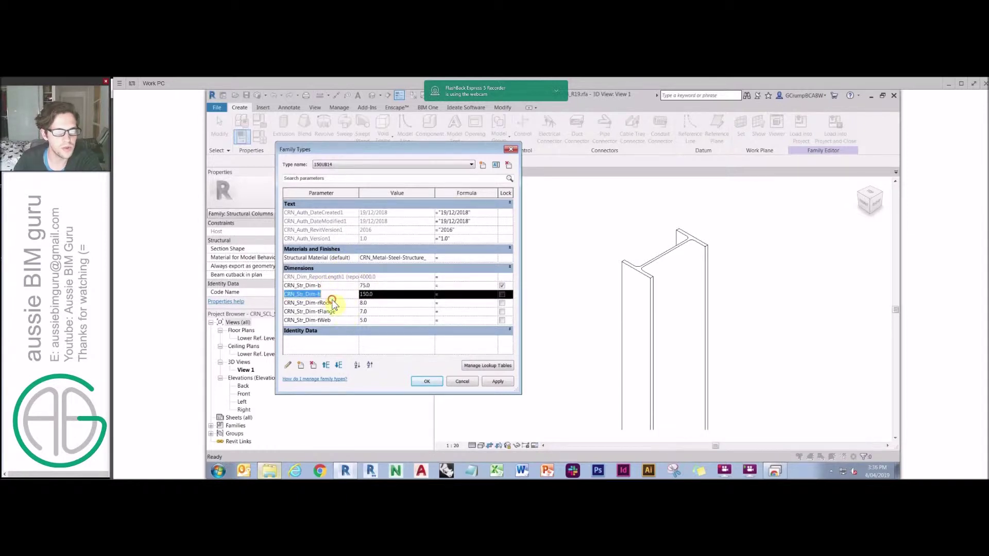
left_click(334, 304)
left_click(340, 320)
left_click(330, 286)
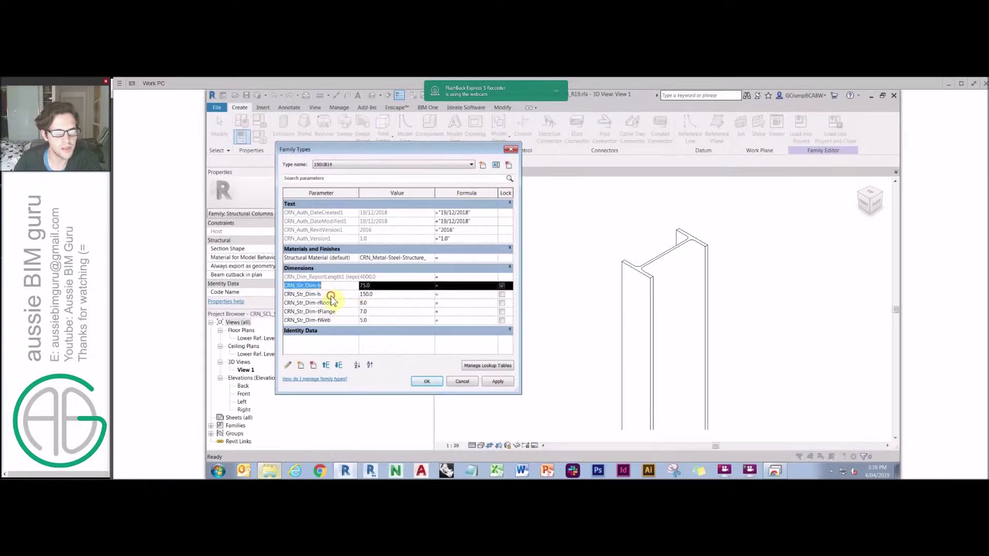
left_click(332, 294)
left_click(337, 303)
left_click(339, 312)
left_click(340, 321)
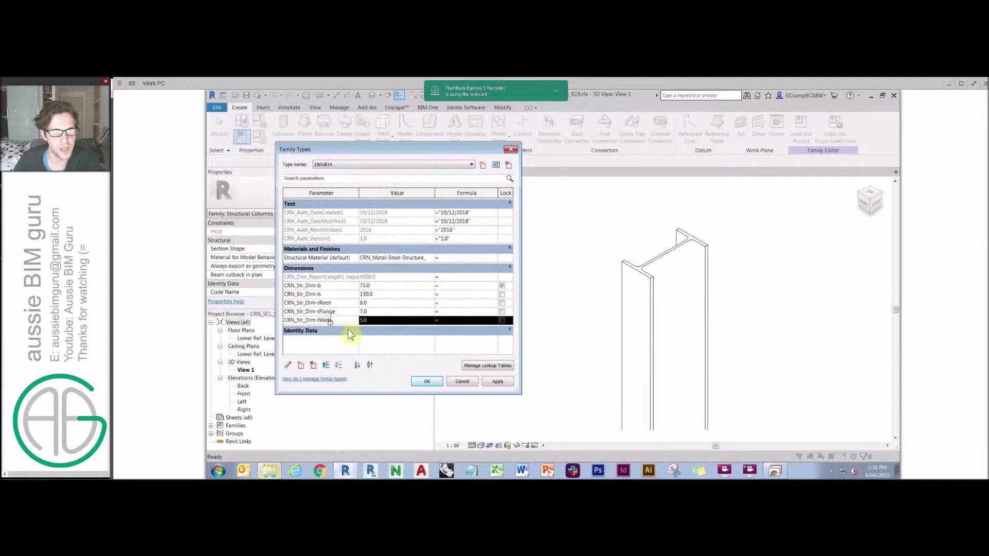
left_click(349, 332)
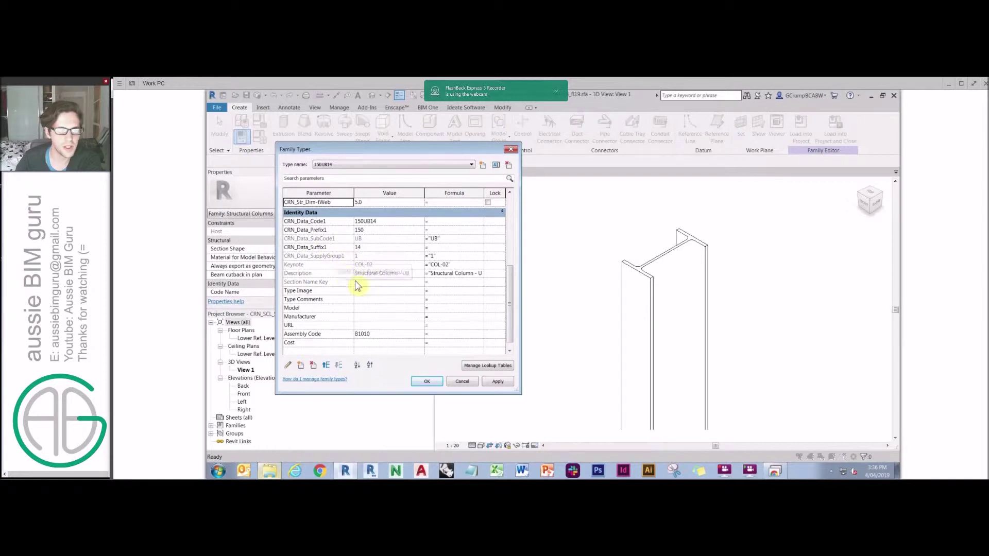
Close the family type settings and open types.xlsx from the Demo folder in Excel
left_click(426, 381)
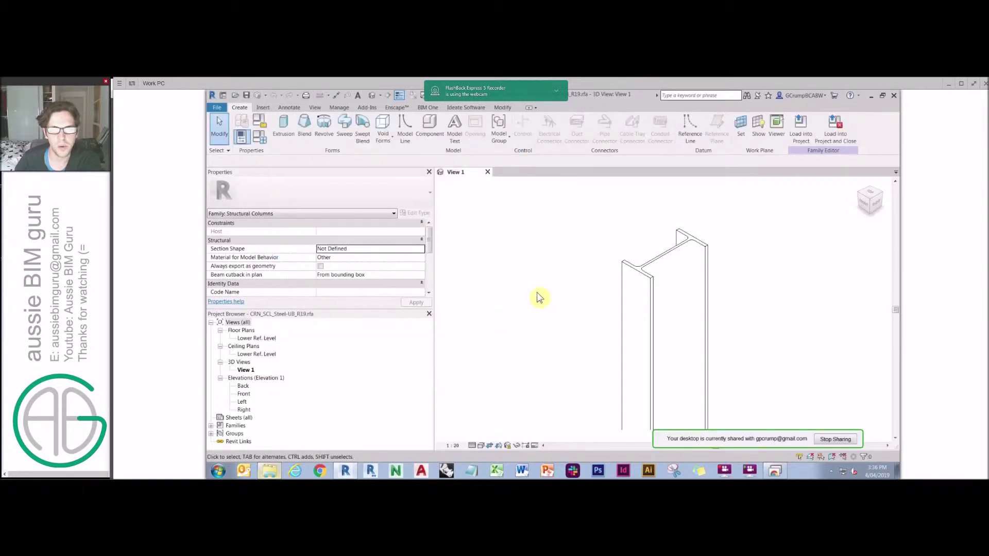
left_click(269, 470)
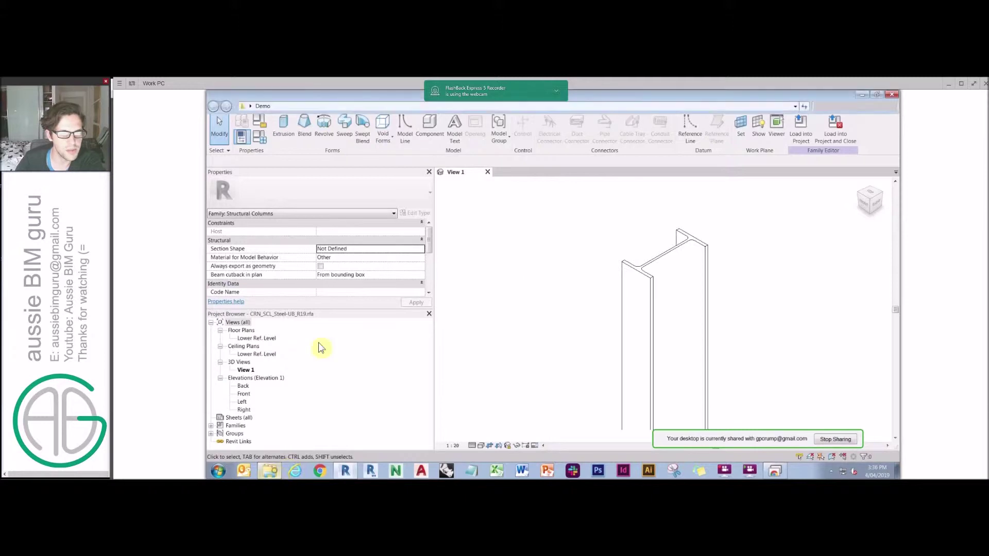
left_click(497, 169)
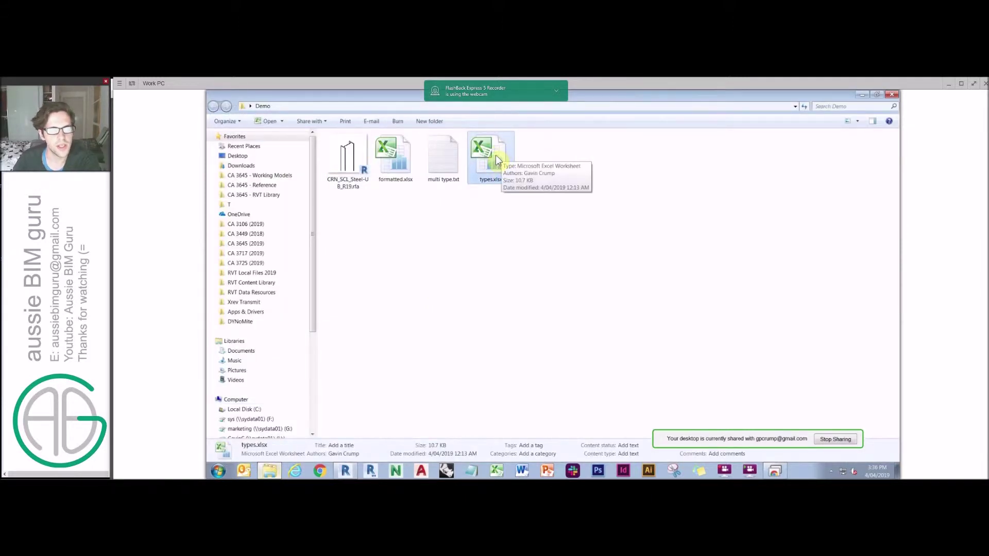
double_click(496, 159)
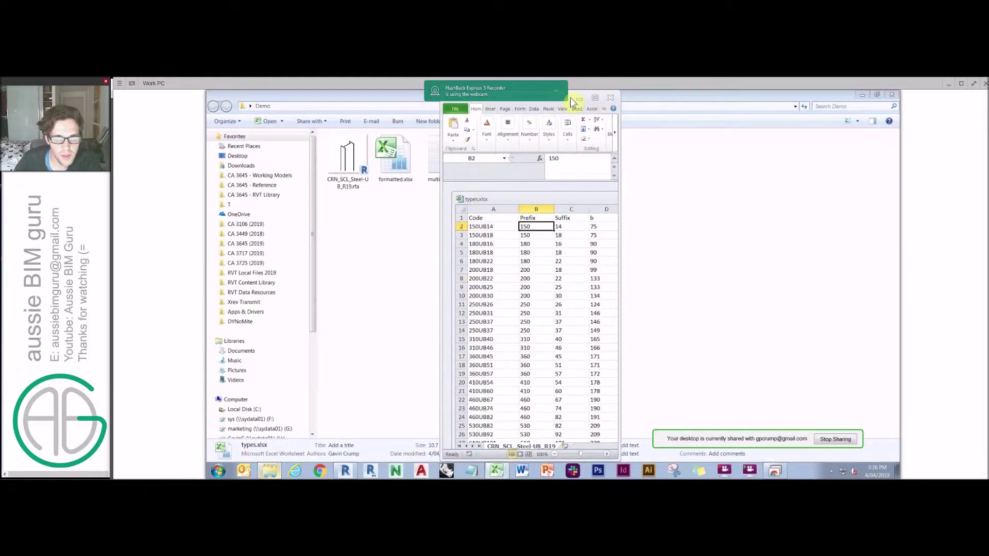
left_click_drag(570, 97, 612, 126)
Maximize Excel and review the Code, Prefix, b and rRoot values in the types table
left_click(637, 126)
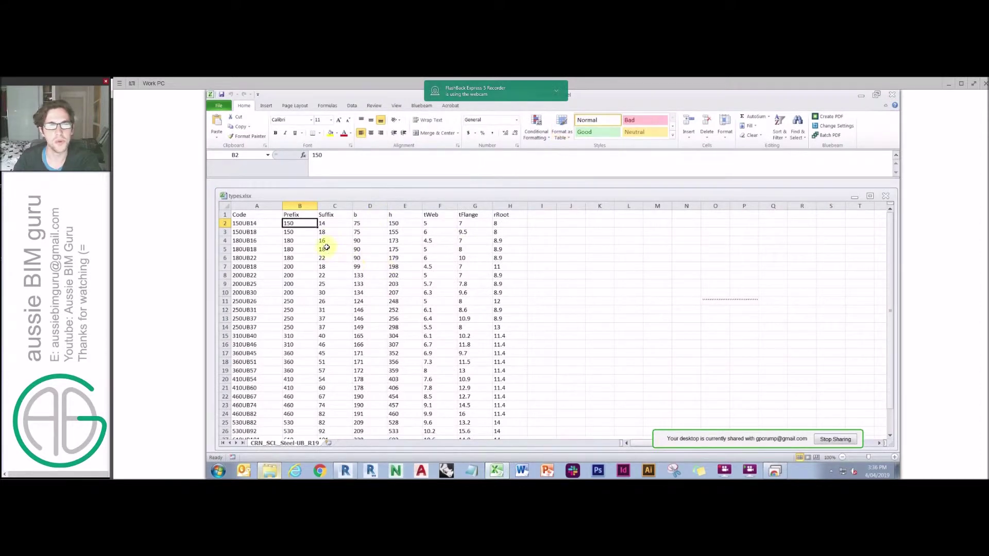
left_click(295, 248)
left_click(301, 226)
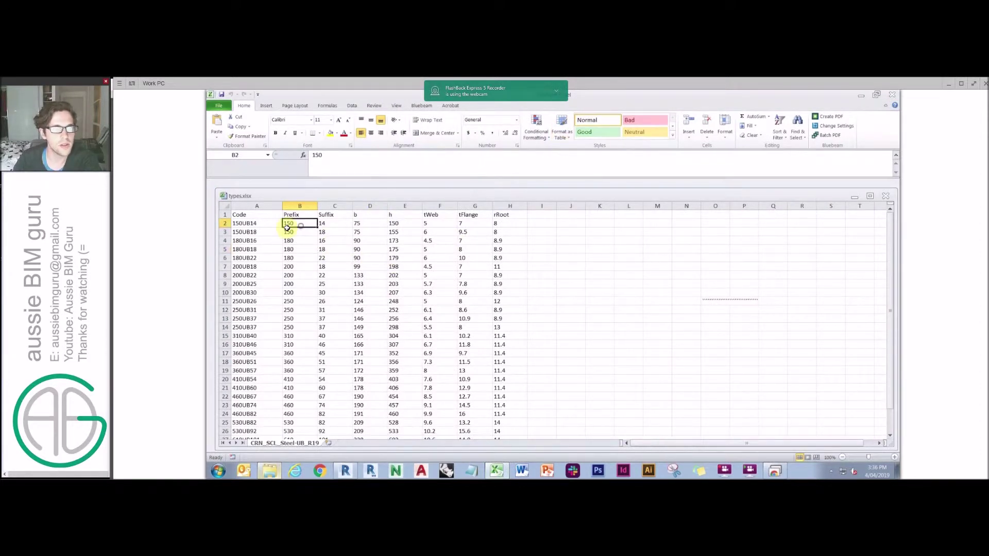
left_click(248, 225)
left_click(367, 223)
left_click(495, 218)
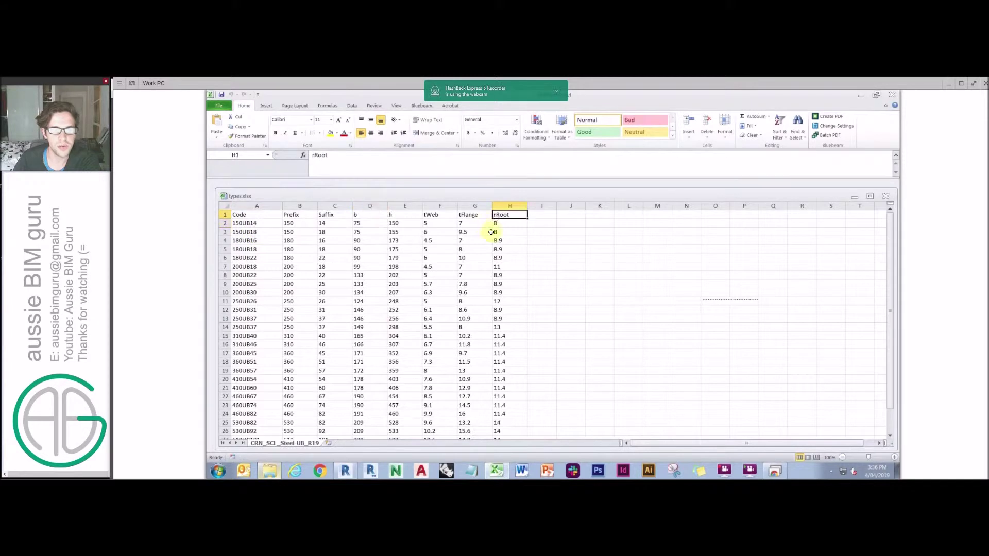
left_click(257, 206)
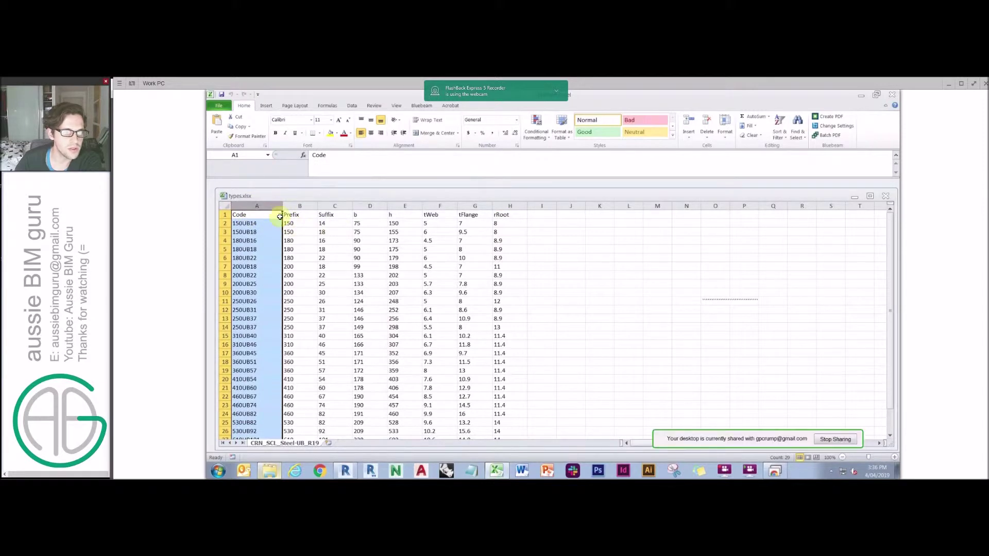
Insert two blank columns before Prefix and select the section codes in A2:A29
right_click(299, 206)
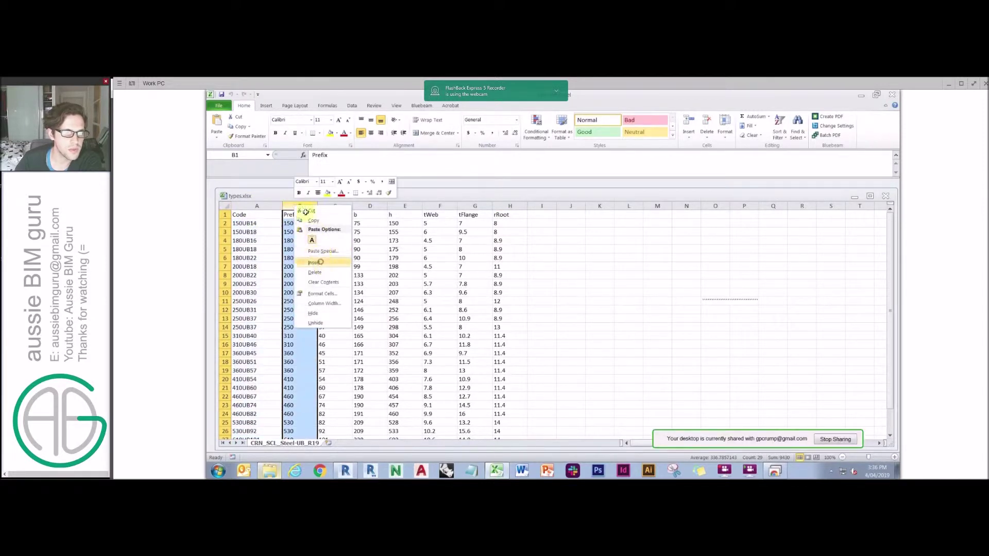
left_click(319, 262)
right_click(308, 206)
key("i")
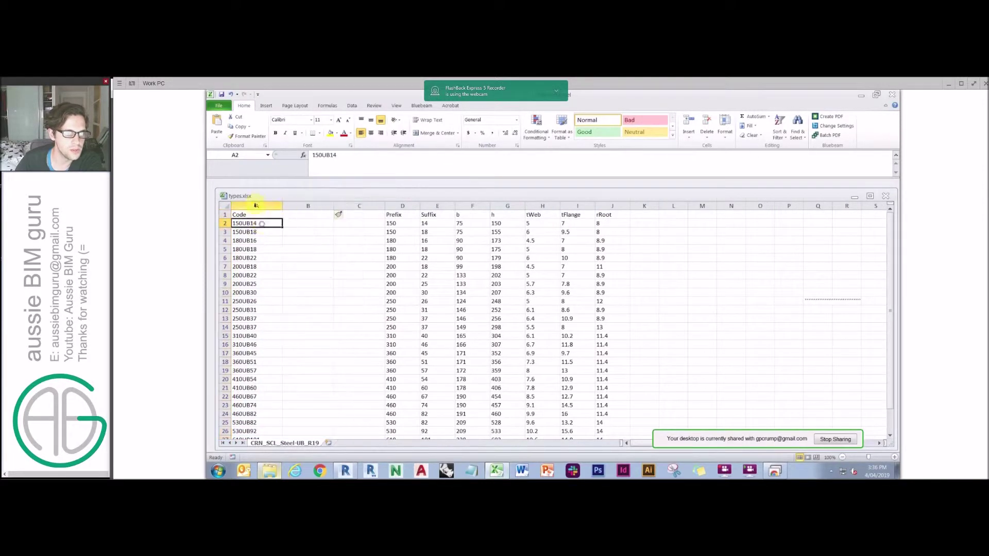
left_click(254, 206)
left_click(257, 222)
left_click_drag(257, 223, 252, 423)
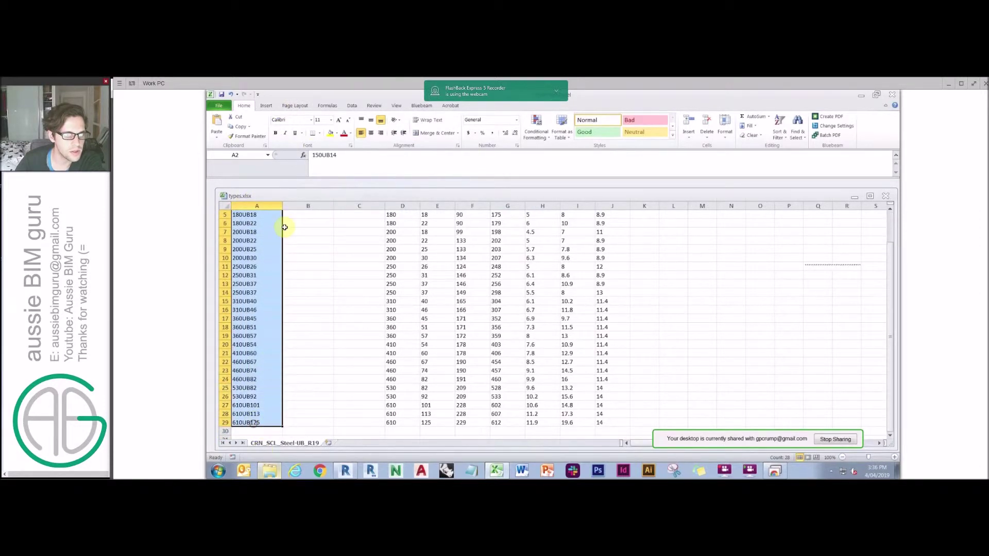
left_click(351, 105)
Run Text to Columns on the codes, delimited by 'U' instead of Tab
left_click(472, 126)
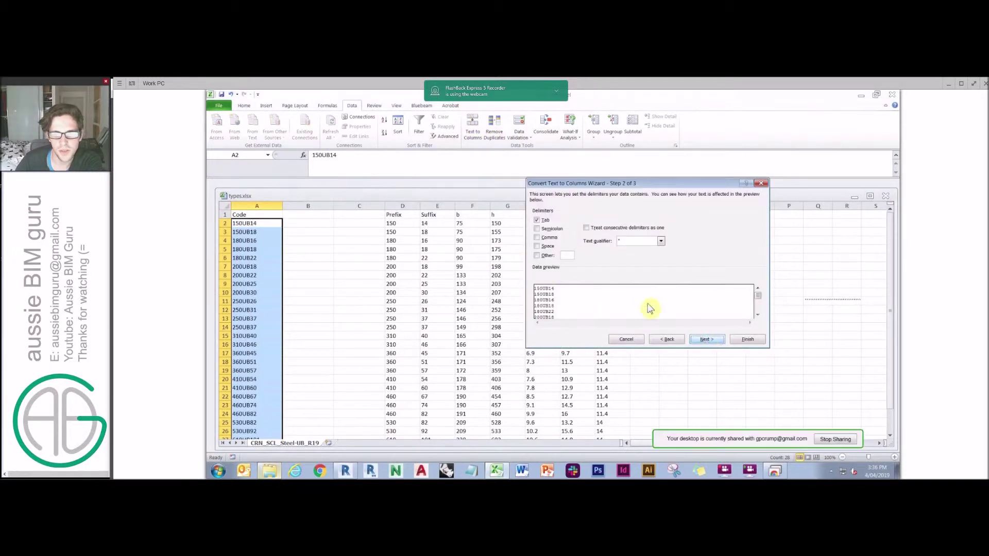
left_click(537, 256)
left_click(538, 220)
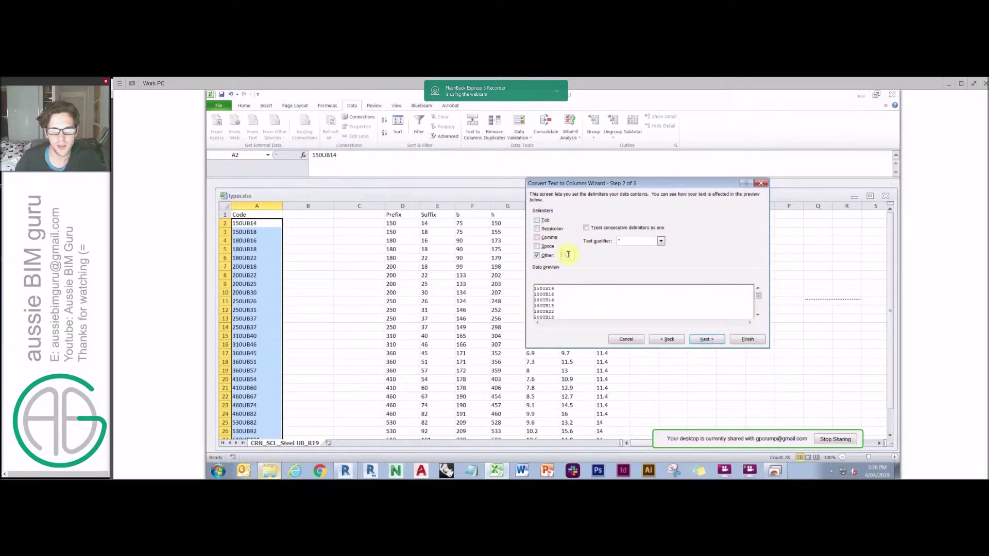
type("U")
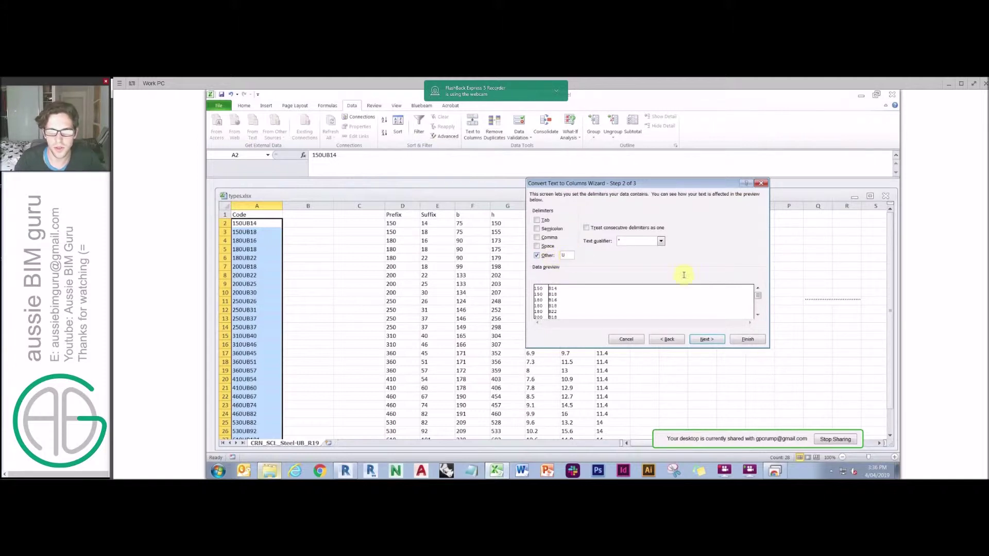
left_click(754, 341)
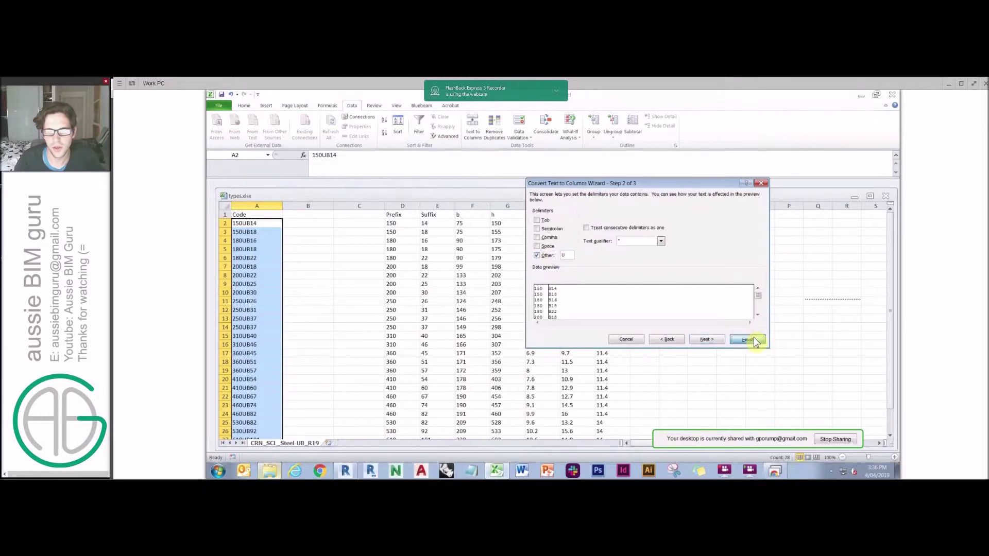
left_click(330, 265)
Replace every 'B' in column B with nothing, making 28 replacements
left_click(309, 203)
key("ctrl+h")
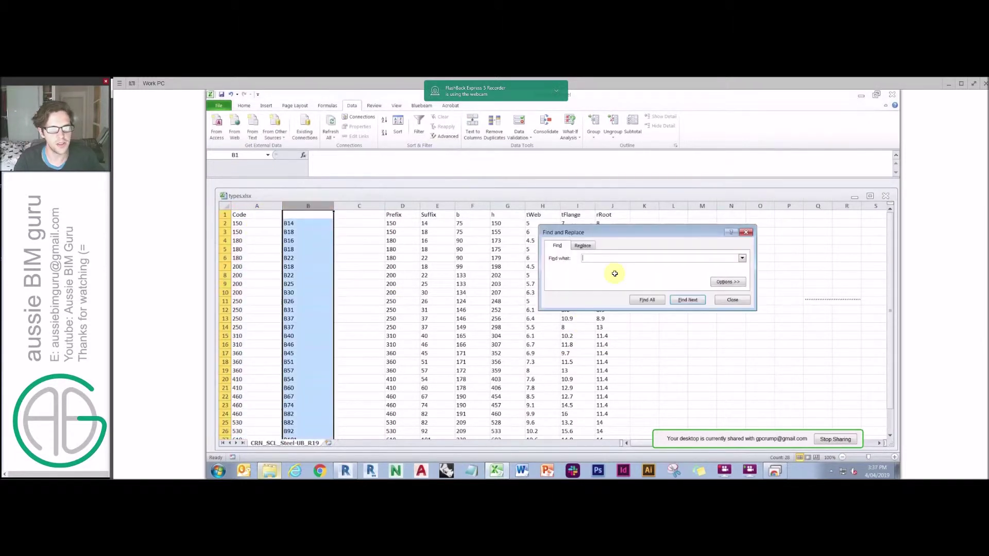
type("B")
left_click(562, 300)
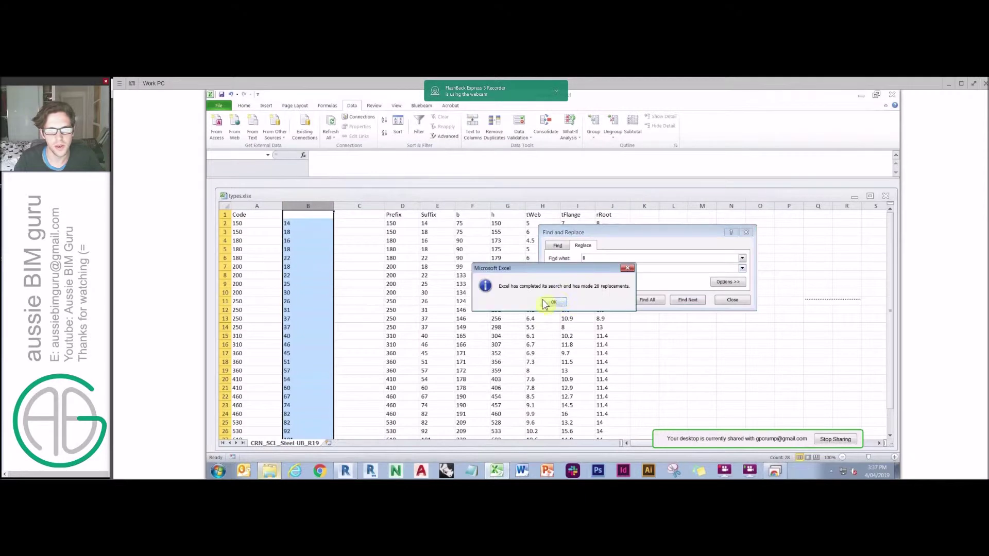
left_click(602, 300)
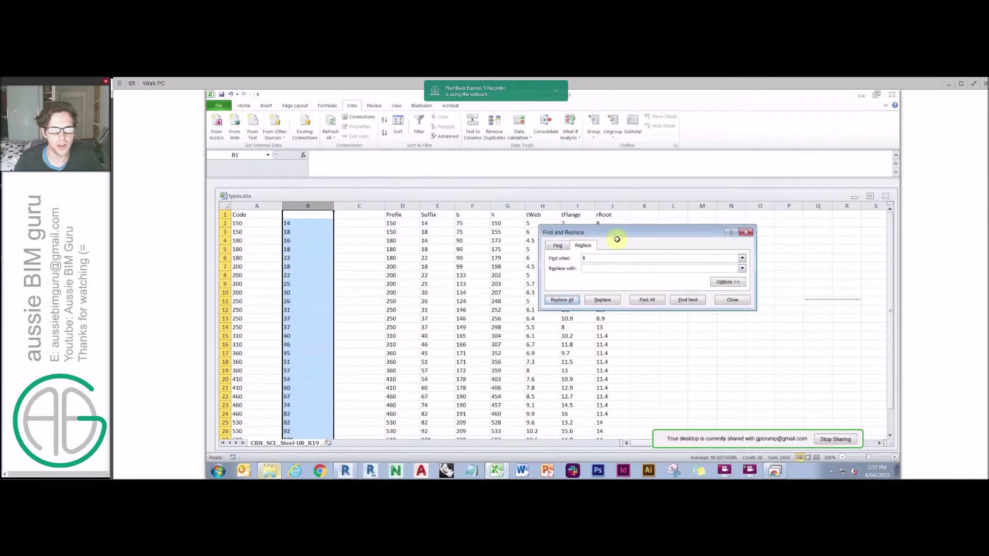
left_click(746, 232)
Undo the B removal and the code split so full codes like 150UB14 return
key("ctrl+z")
key("ctrl+z")
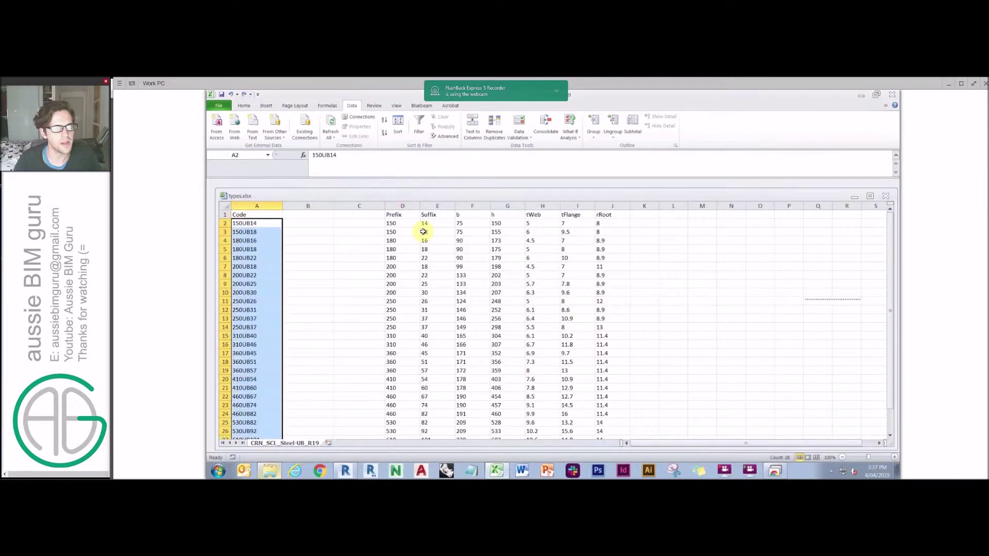
key("ctrl+z")
key("ctrl+z")
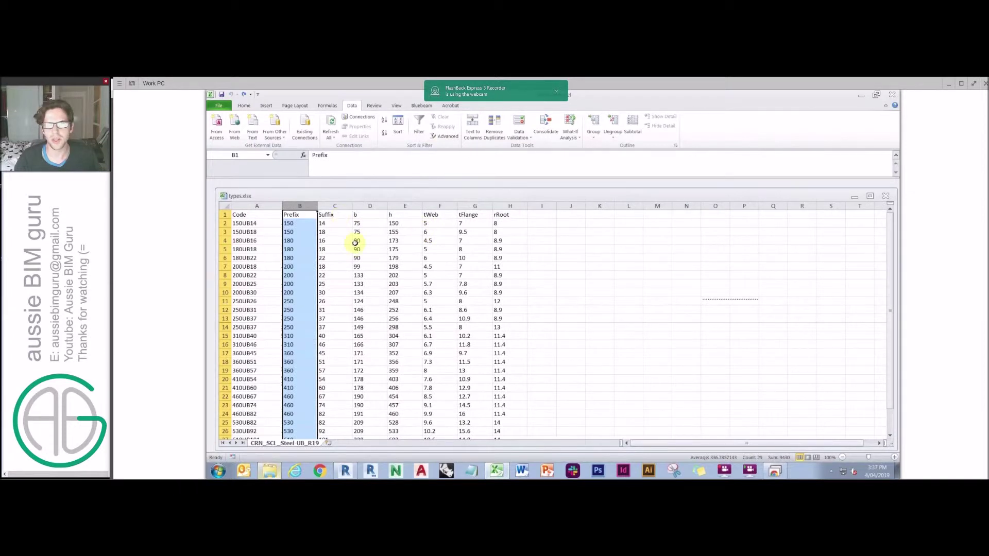
left_click(355, 242)
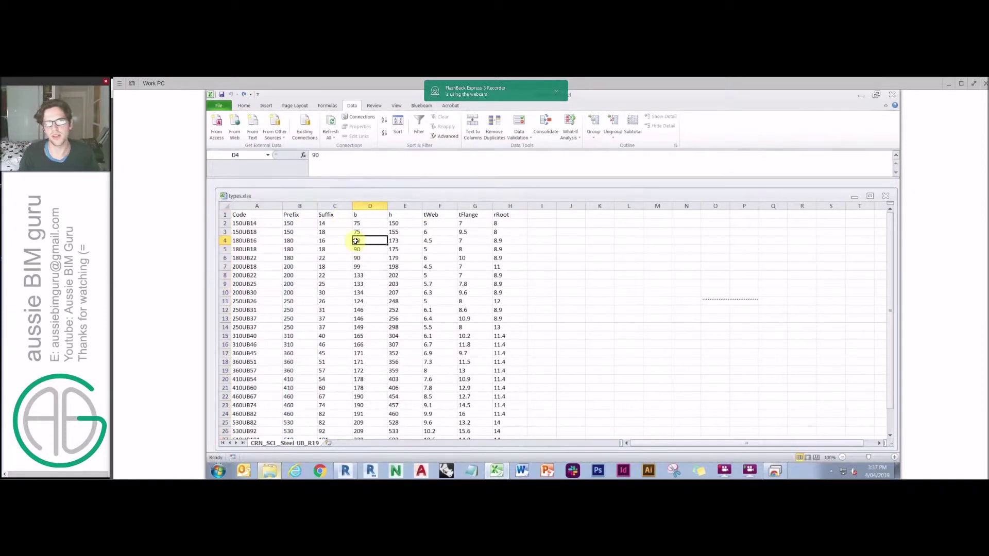
left_click(260, 223)
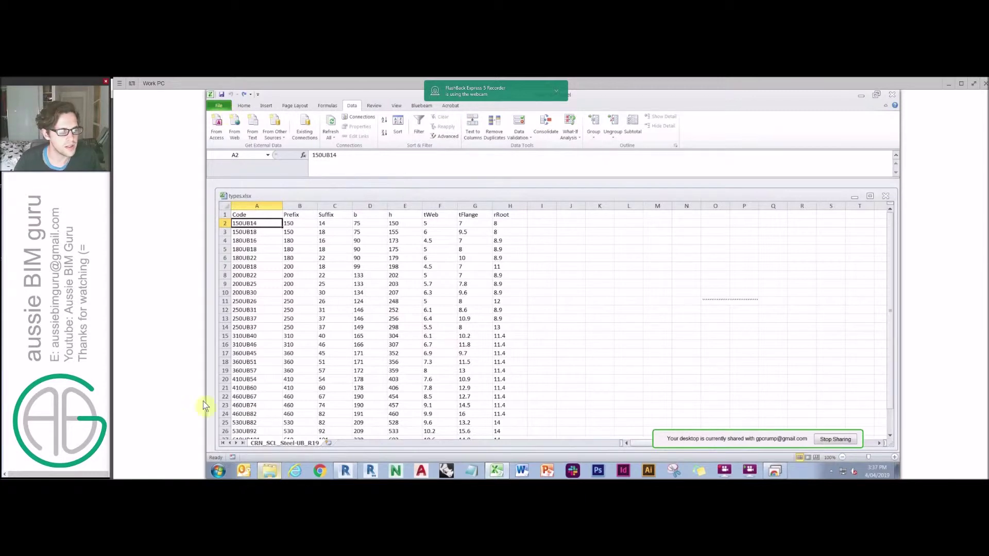
Open the CRN_SCL_Steel-UB_R19.rfa column family from the Demo folder in Revit
left_click(269, 472)
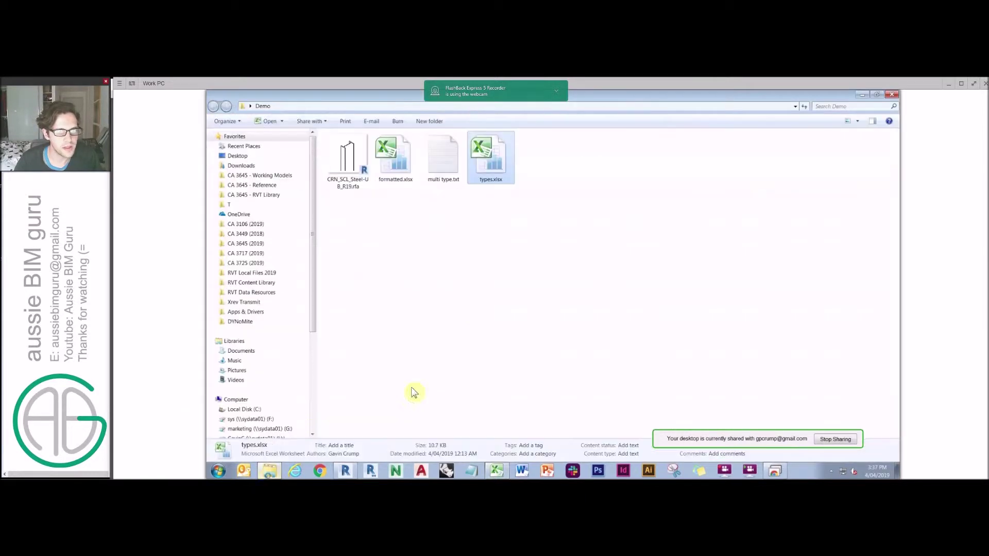
left_click(396, 157)
double_click(347, 159)
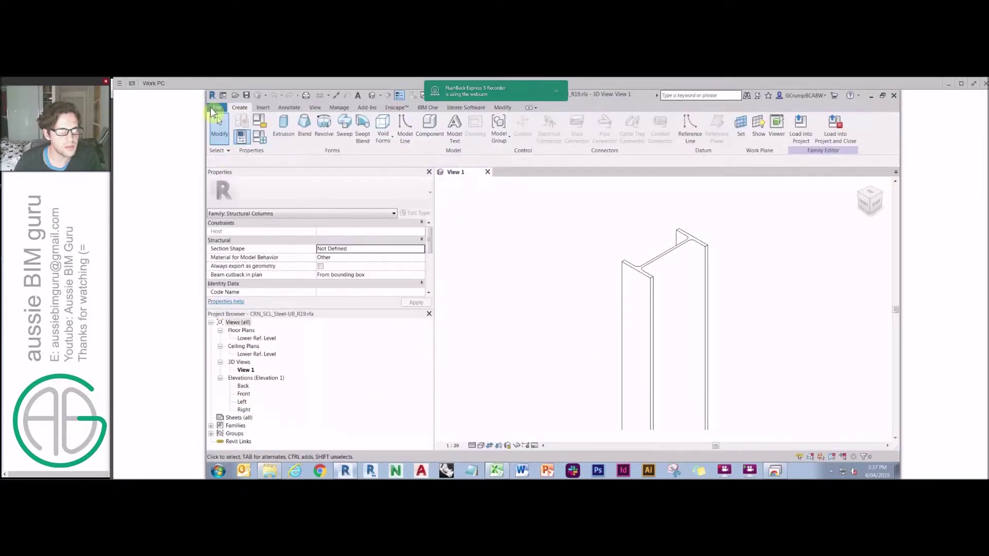
Export the family types to Desktop > Demo as CRN_SCL_Steel-UB_R19.txt
left_click(217, 107)
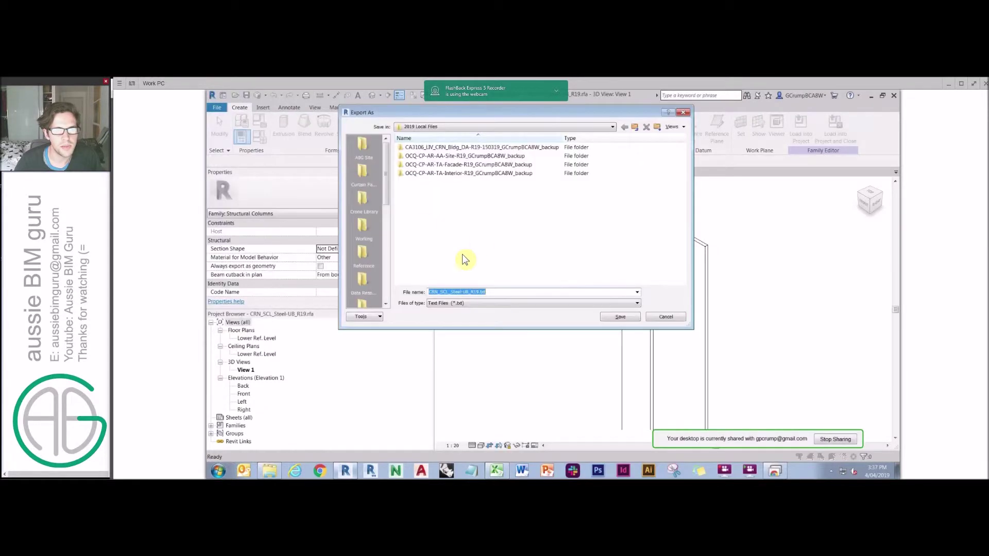
left_click(364, 278)
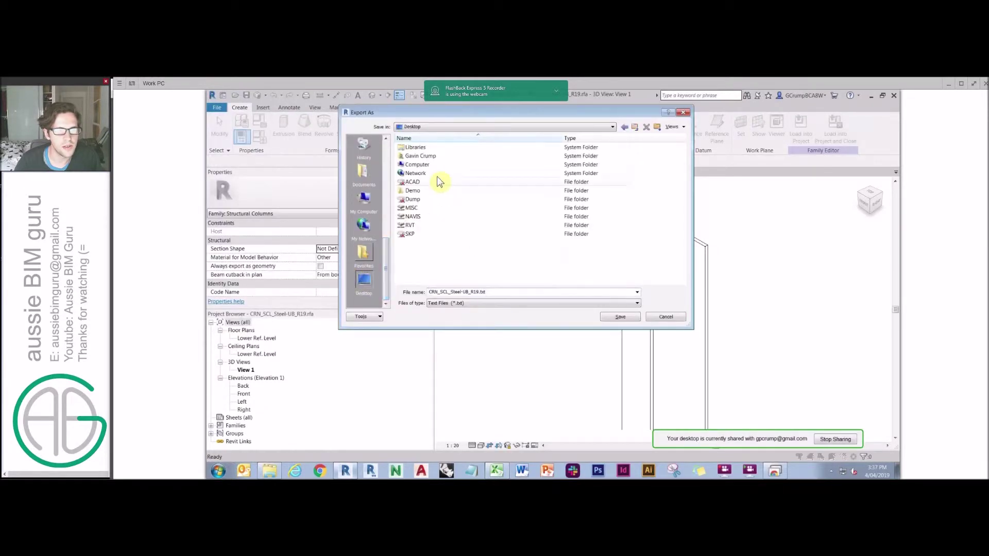
double_click(419, 192)
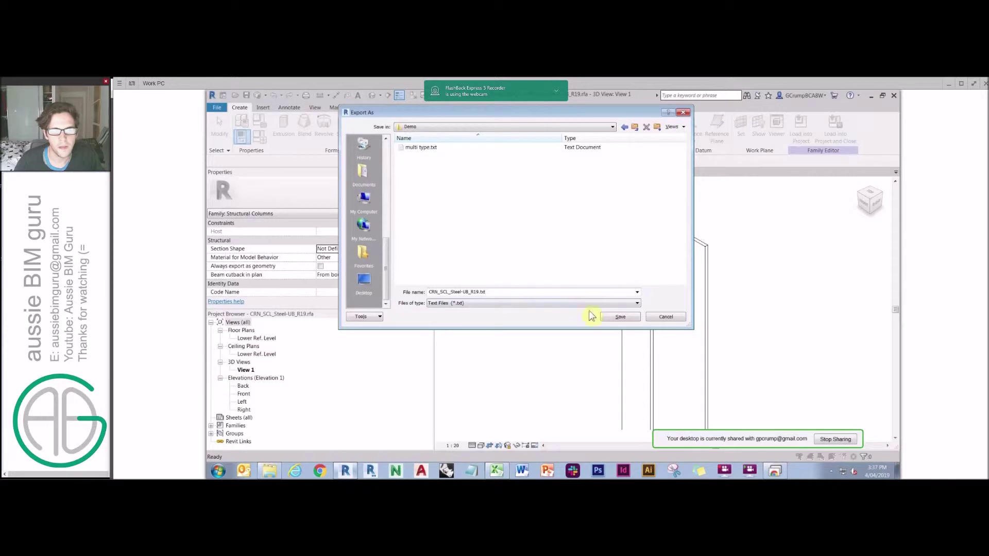
left_click(616, 316)
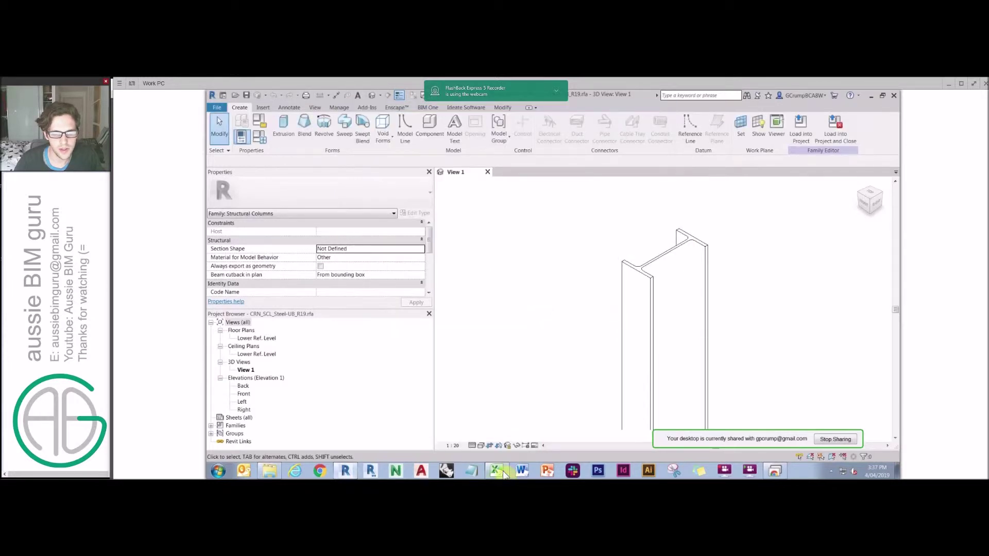
Bring the types.xlsx Excel window back to the front
right_click(502, 473)
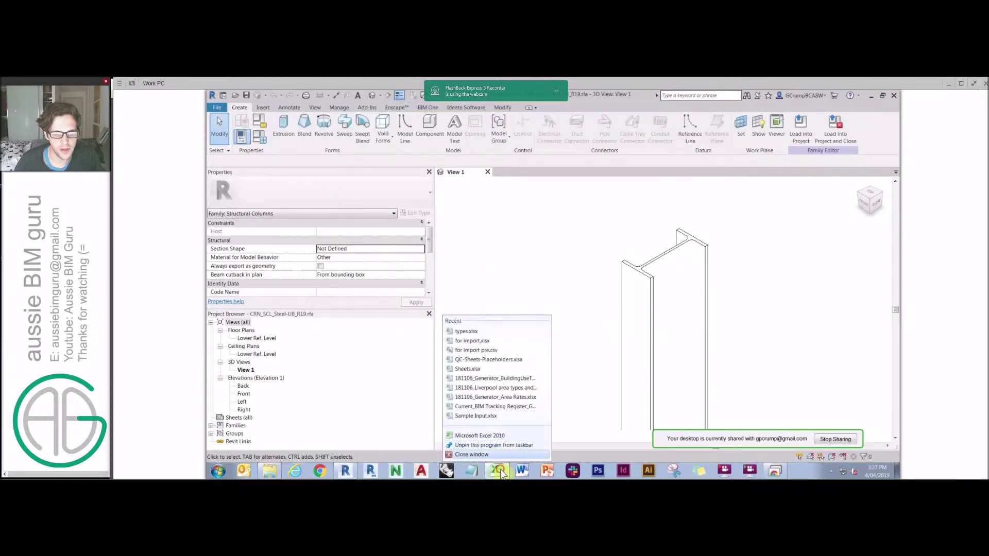
left_click(502, 458)
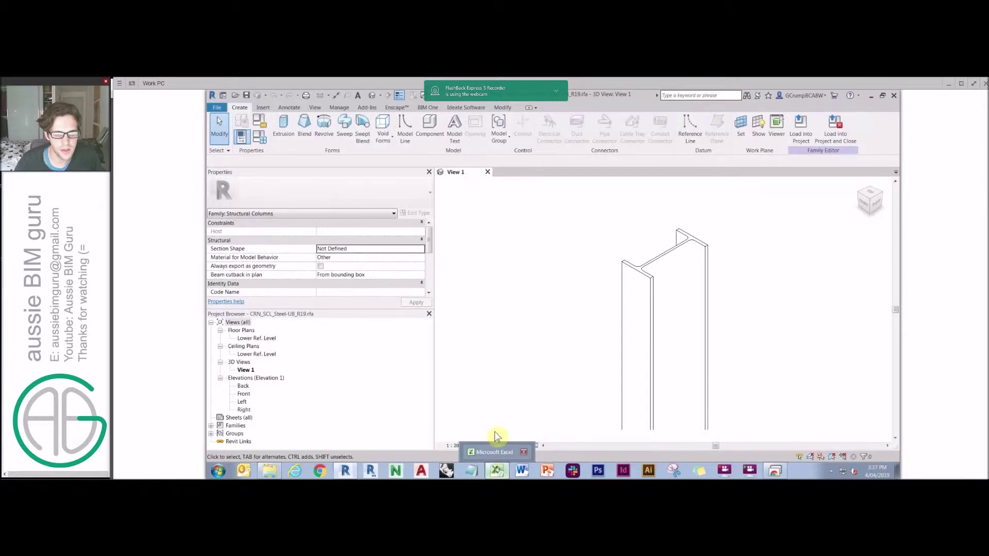
left_click(498, 470)
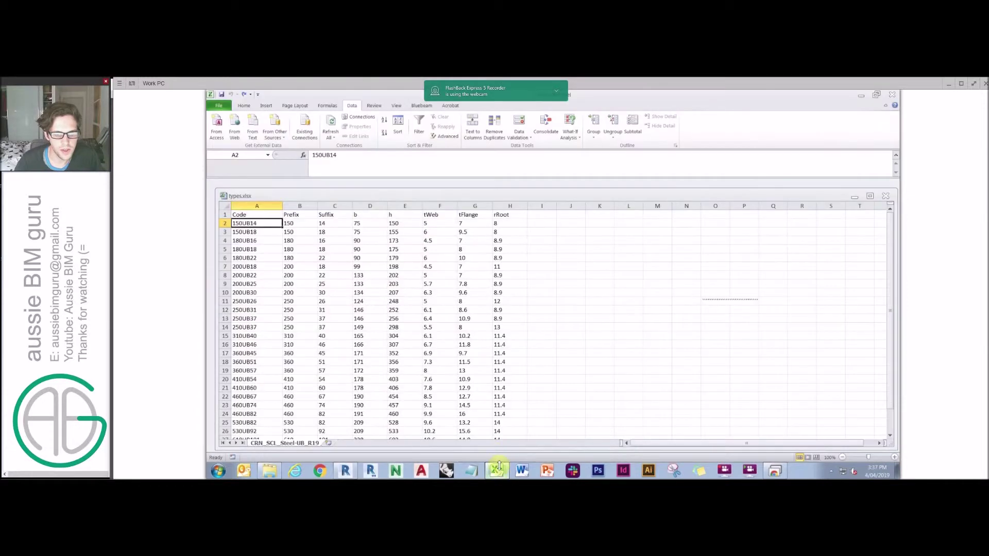
Open CRN_SCL_Steel-UB_R19.txt from Desktop > Demo in Excel, with All Files (*.*) listed
left_click(219, 106)
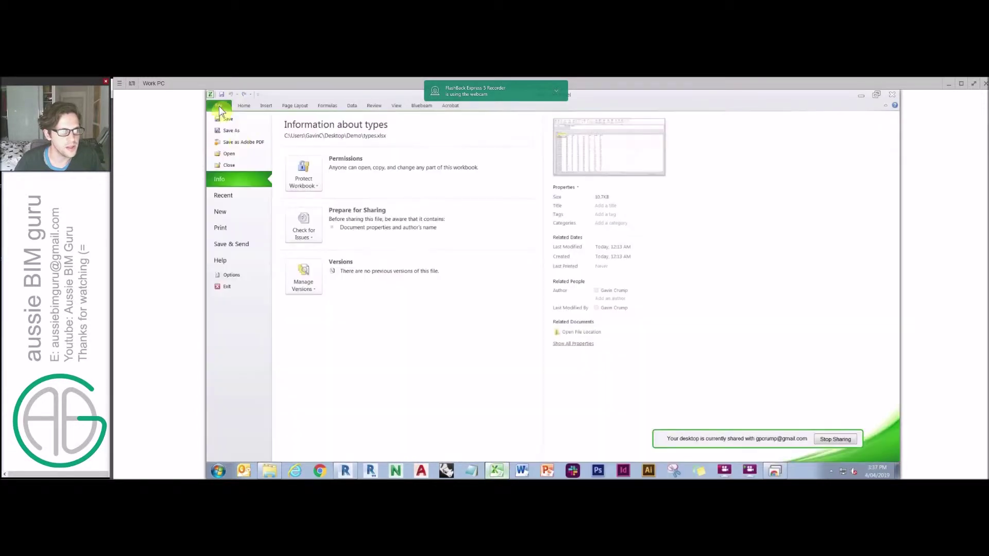
left_click(230, 154)
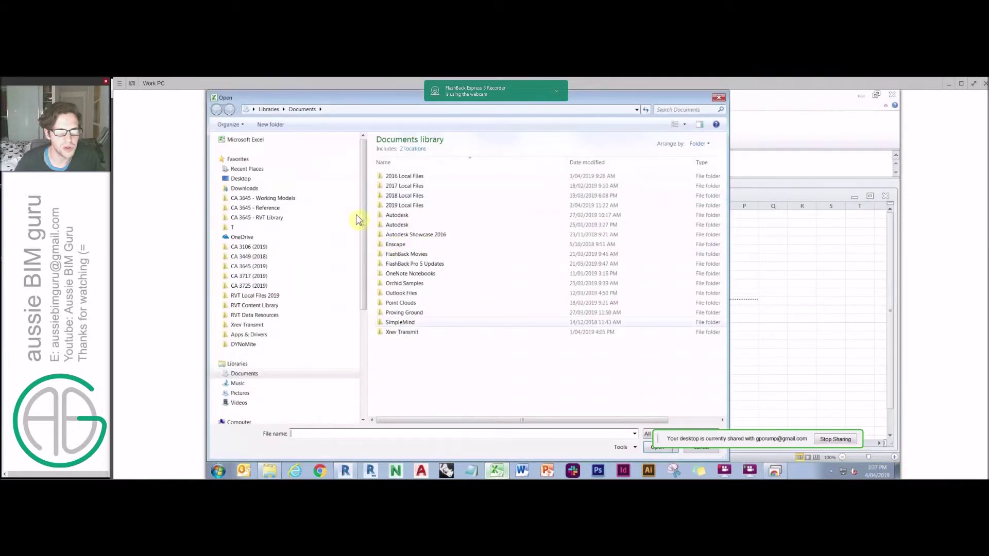
left_click(297, 178)
double_click(653, 176)
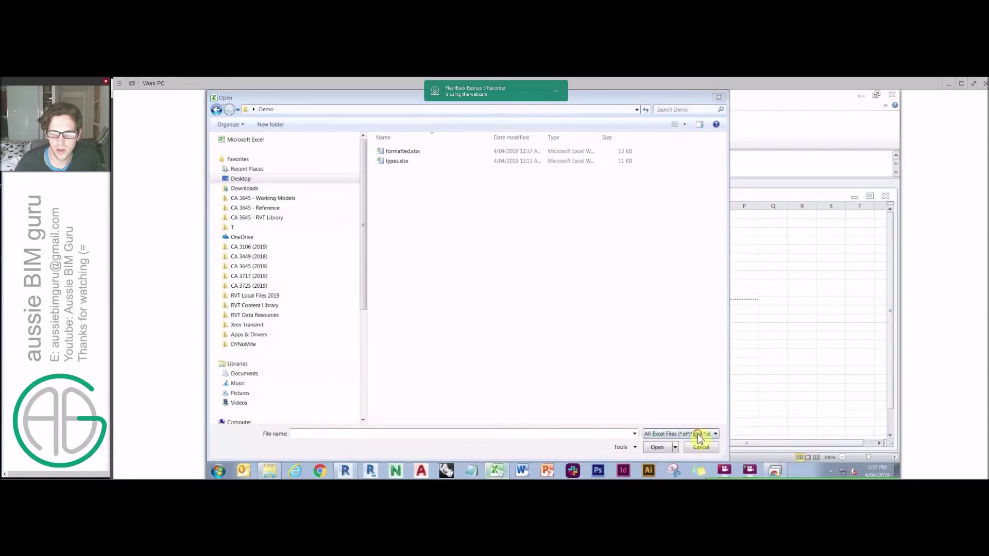
left_click(679, 433)
left_click(661, 280)
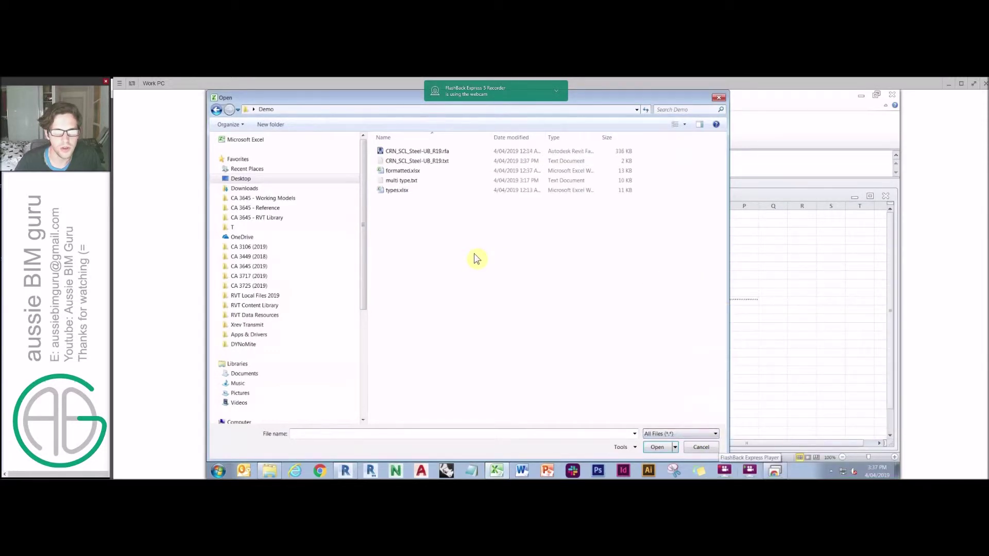
left_click(430, 161)
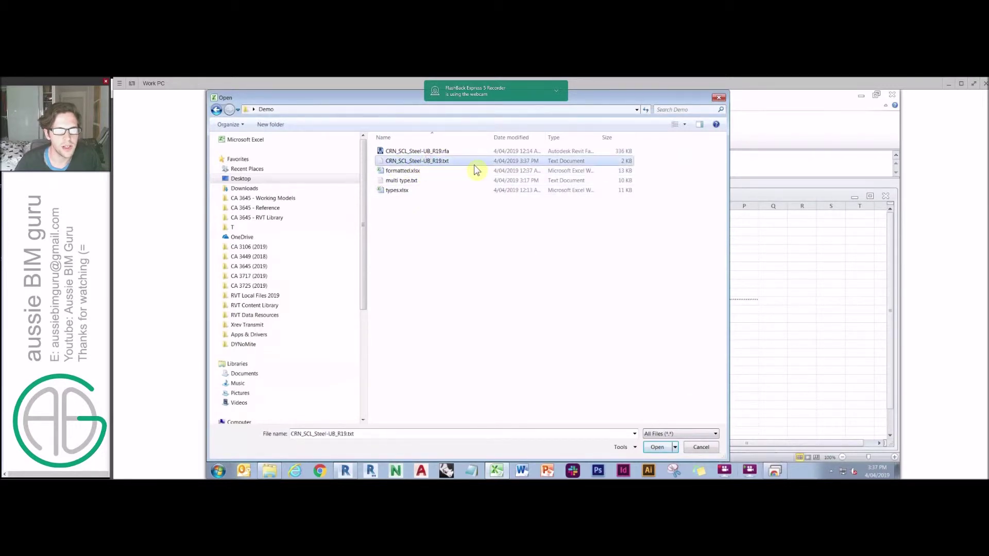
left_click(656, 447)
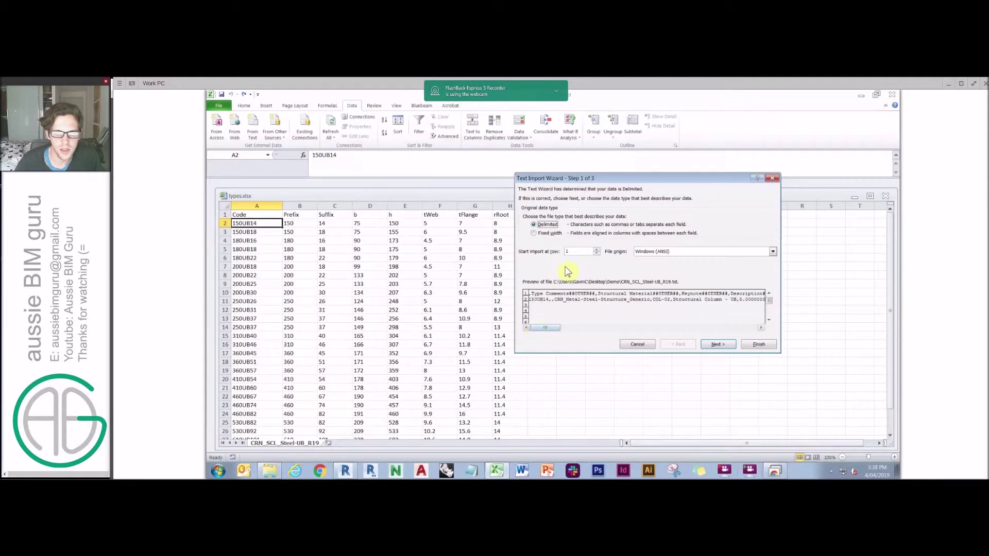
Import the catalog text split on commas only, with 150UB14 landing in row 2
left_click(717, 345)
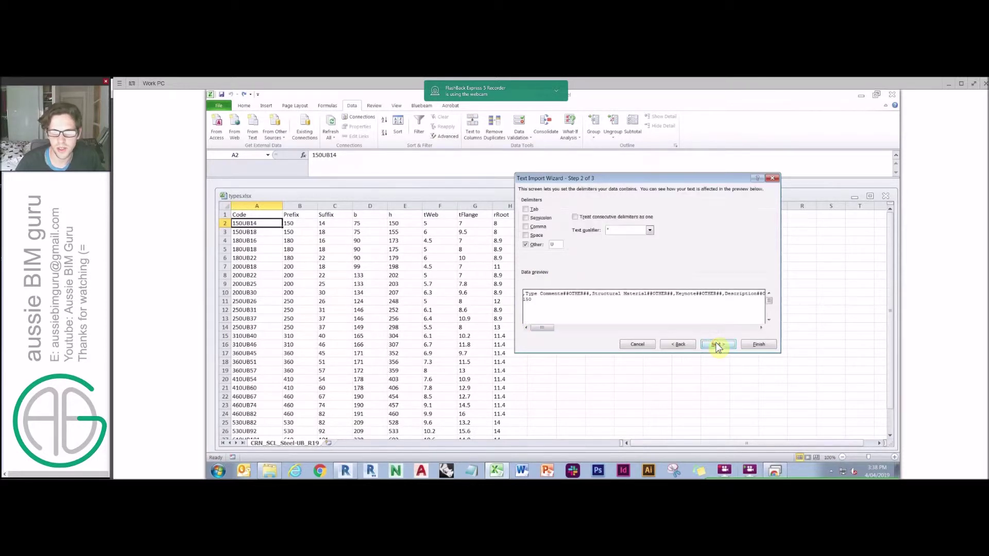
left_click(525, 226)
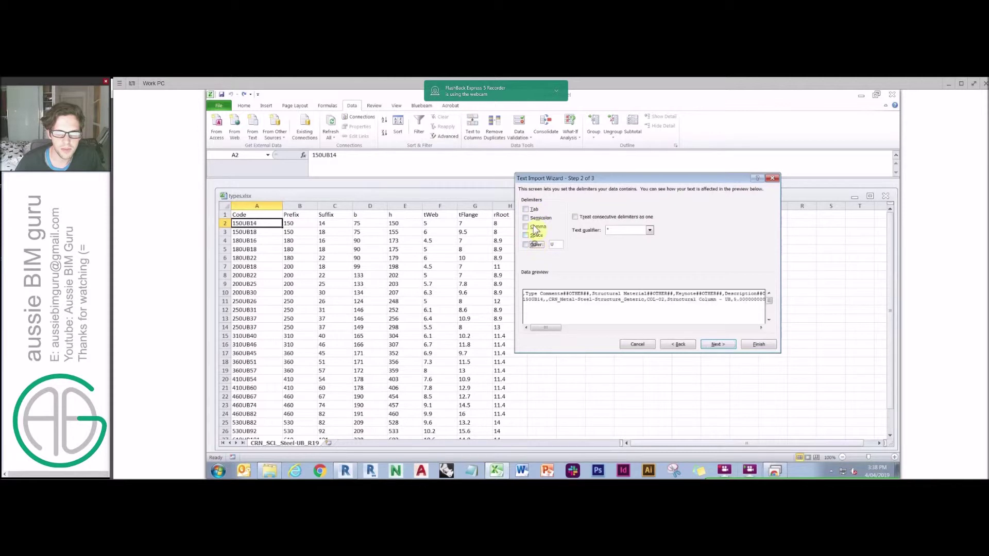
left_click(526, 245)
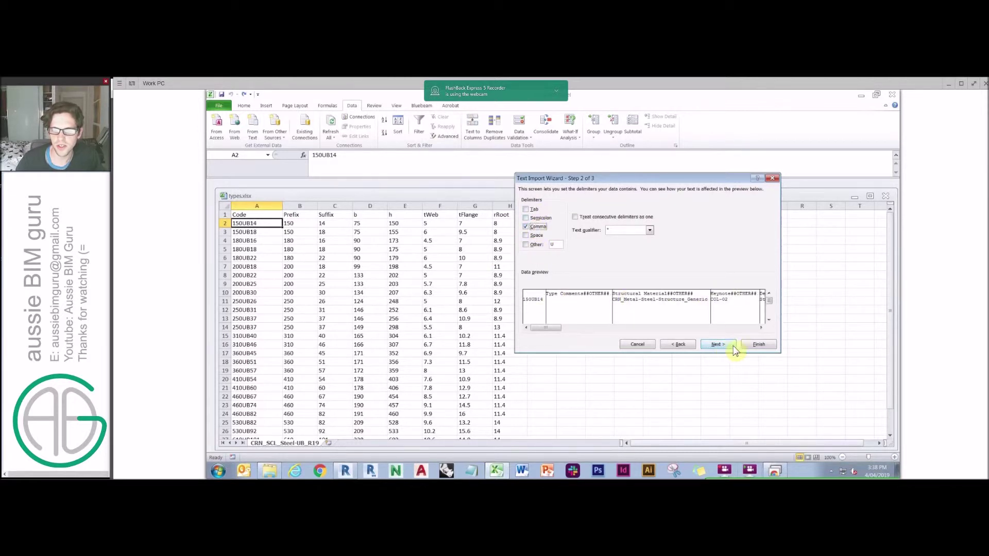
left_click(759, 344)
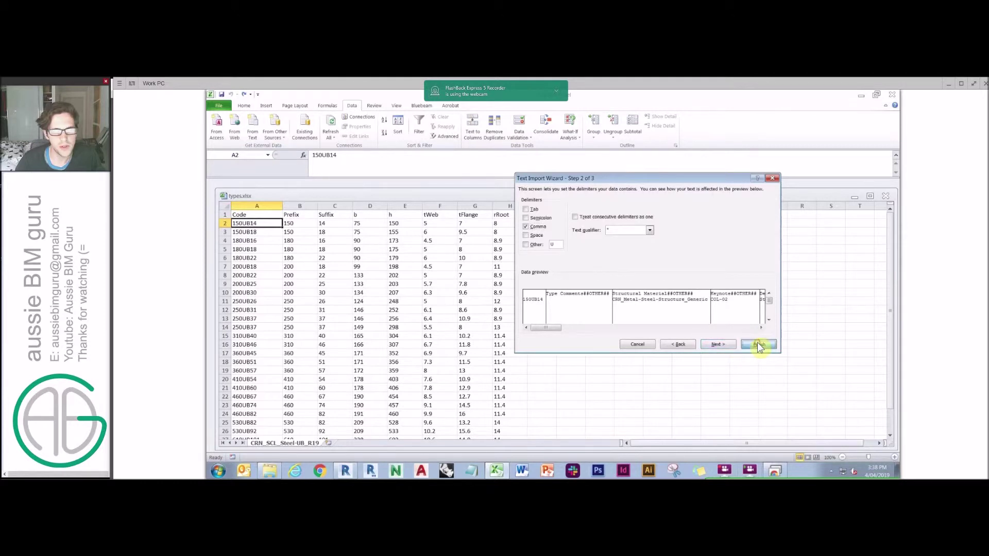
left_click(352, 241)
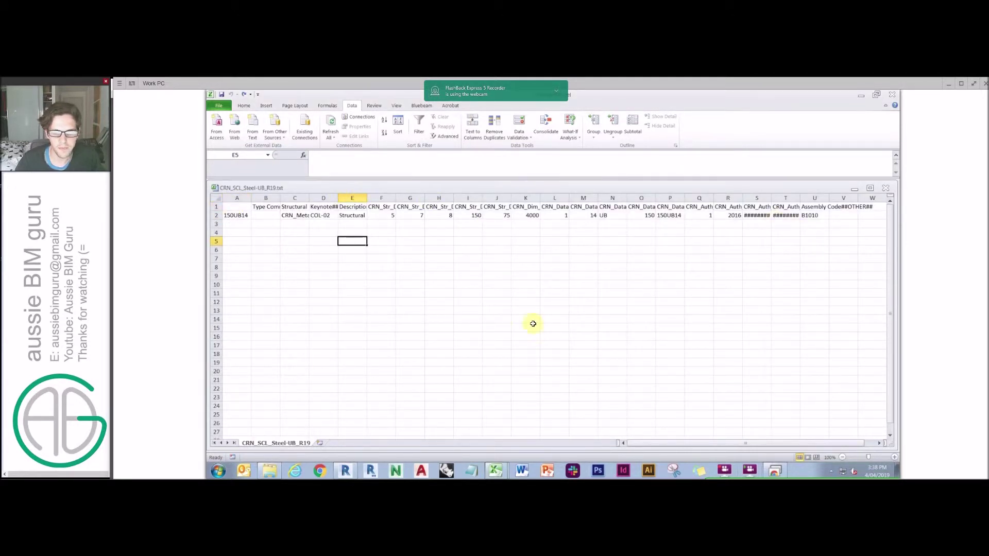
Open formatted.xlsx from the Demo folder and copy the section rows A3:U29
left_click(269, 471)
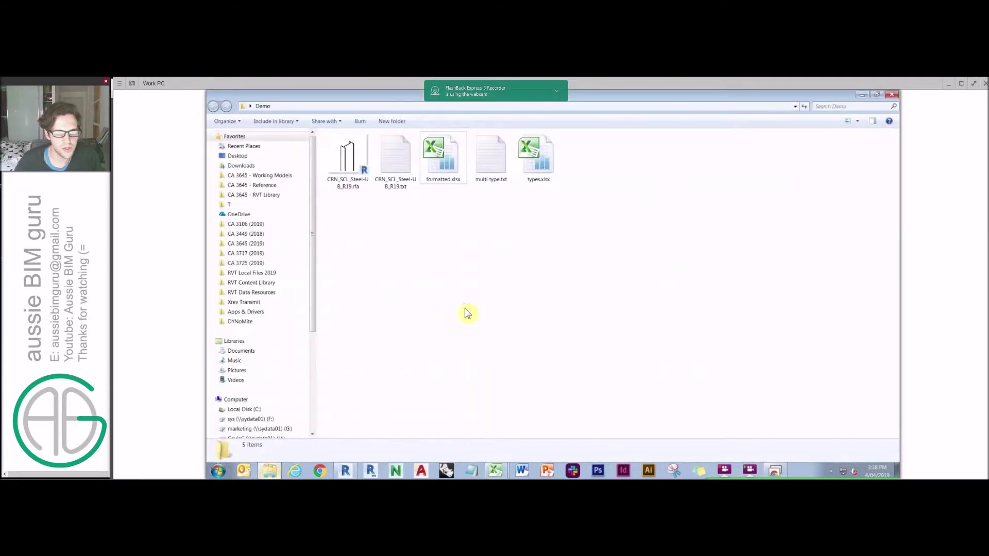
left_click(442, 170)
left_click(536, 157)
double_click(442, 155)
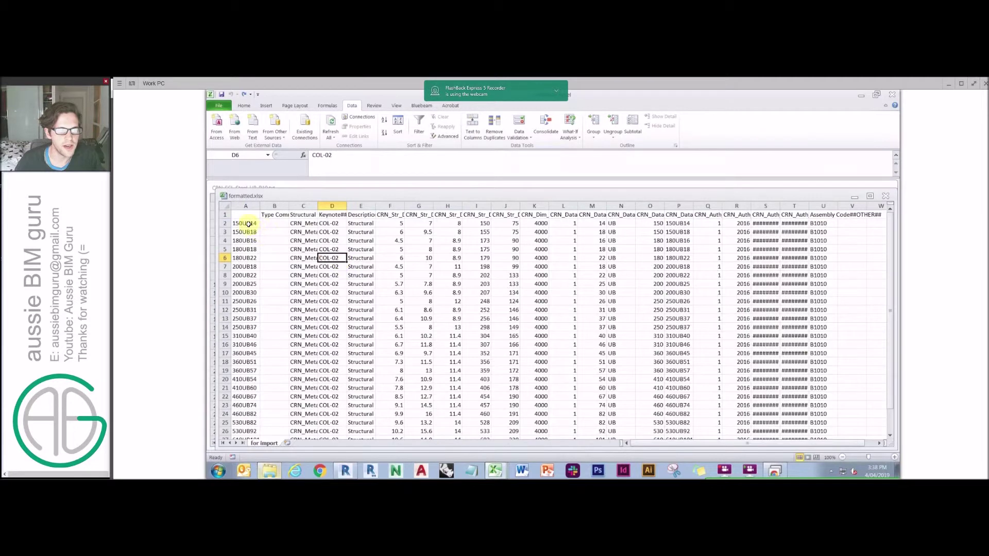
left_click_drag(248, 224, 333, 249)
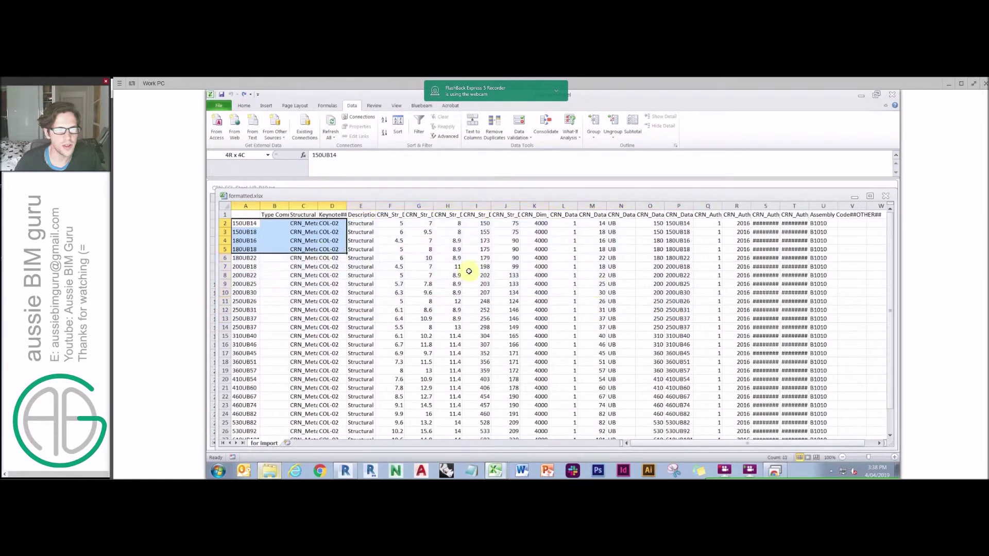
left_click_drag(469, 272, 757, 353)
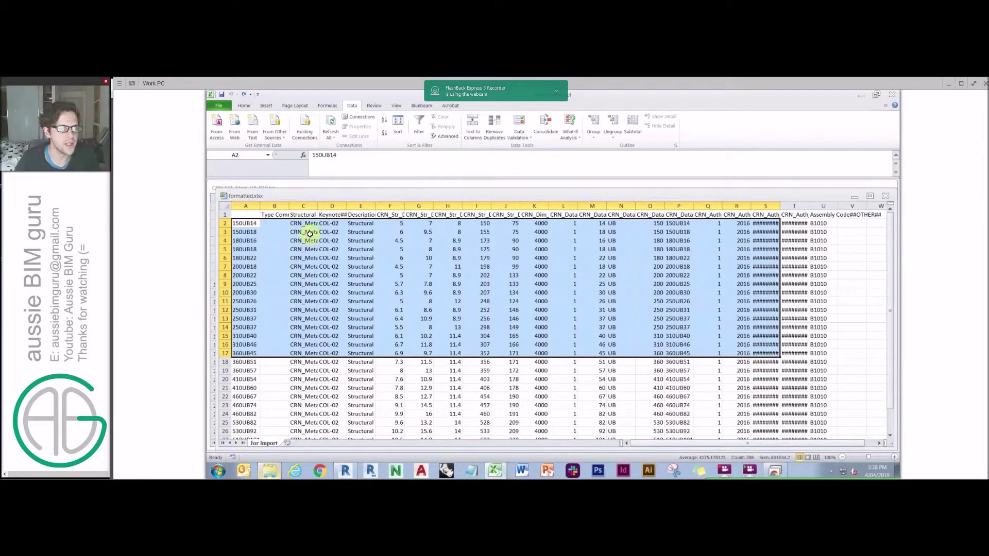
left_click_drag(245, 232, 819, 422)
key("ctrl+c")
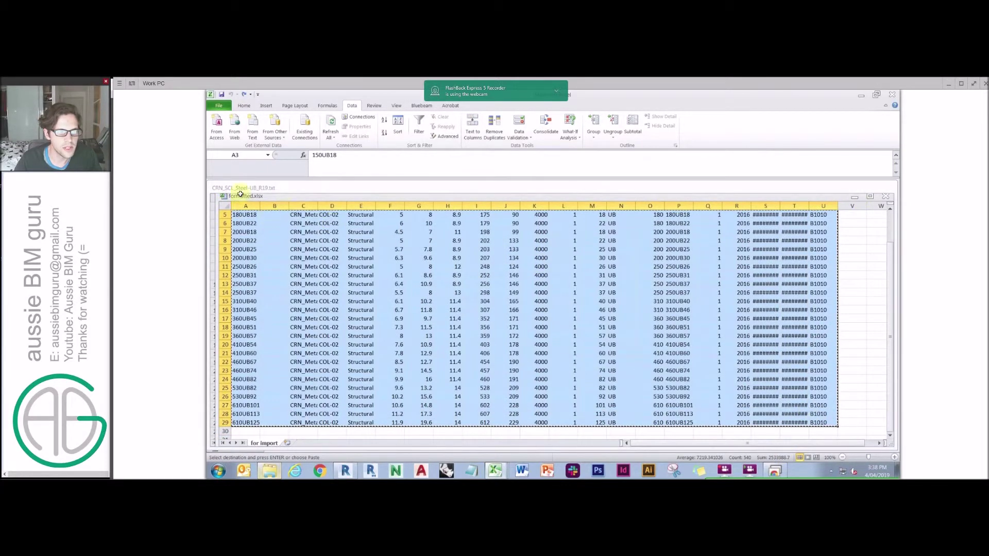
Paste the copied UB rows into CRN_SCL_Steel-UB_R19.txt starting at cell A3
left_click(571, 188)
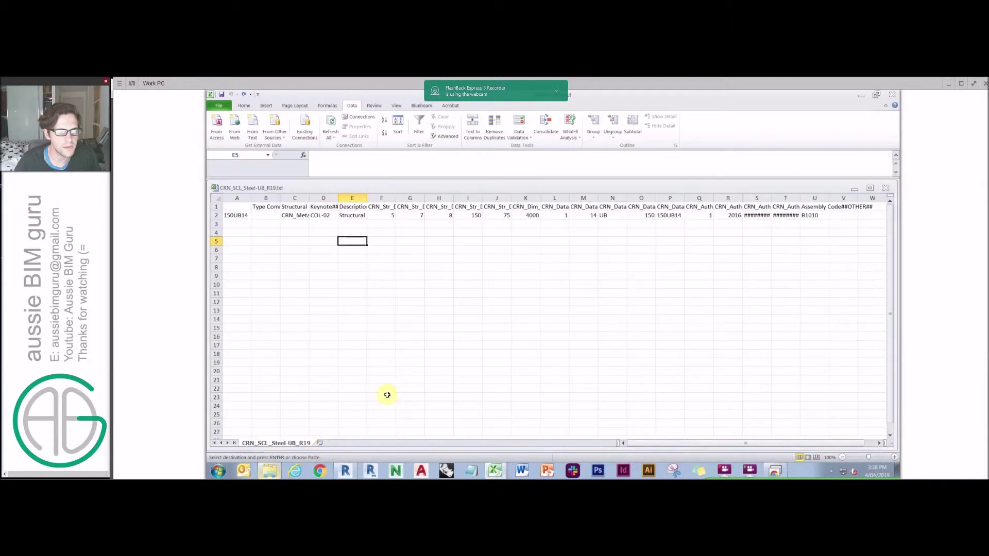
left_click(496, 470)
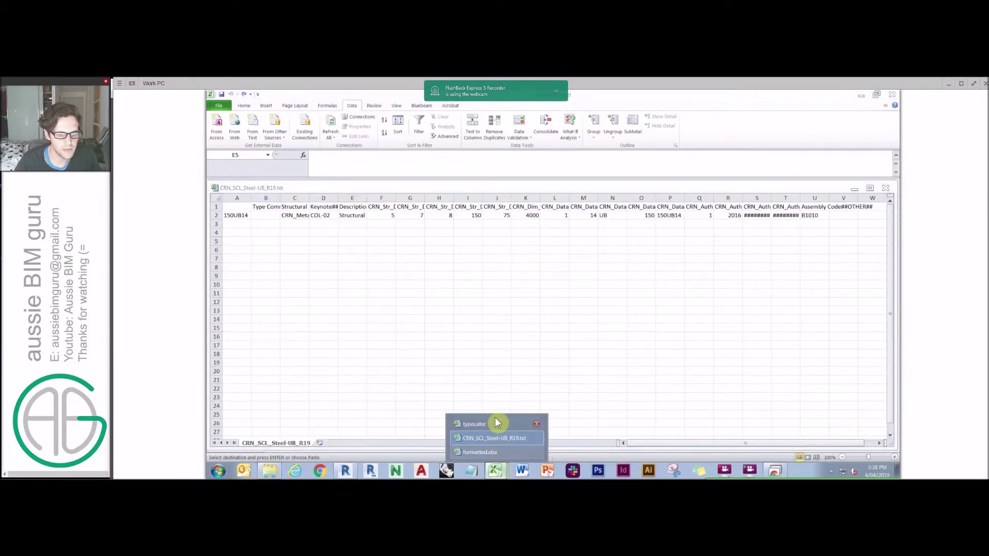
left_click(495, 421)
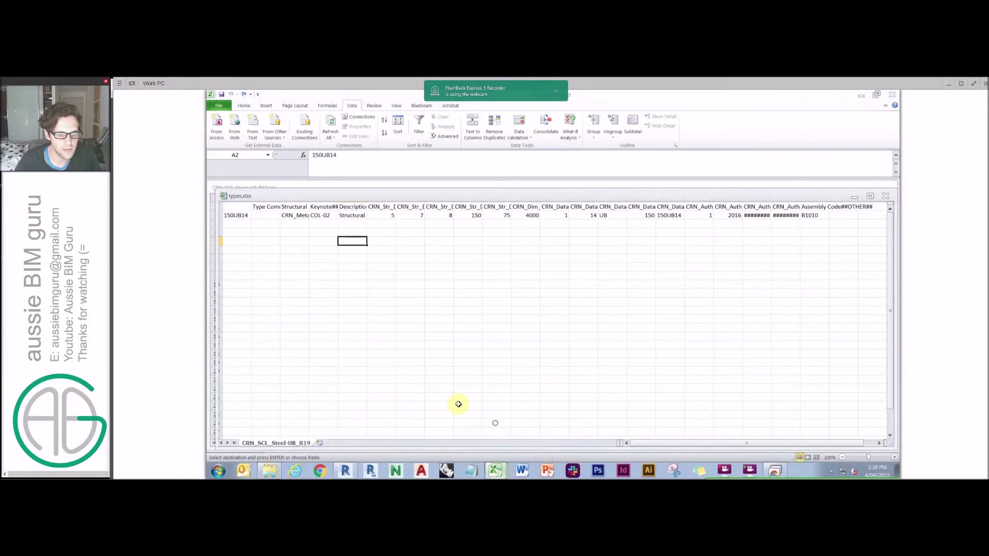
left_click(493, 473)
left_click(499, 454)
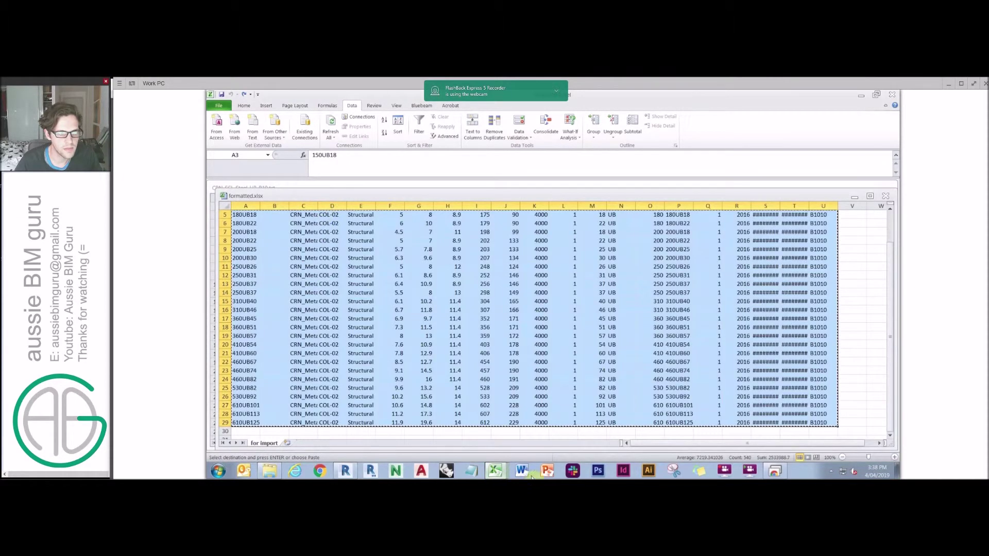
left_click(495, 470)
left_click(509, 442)
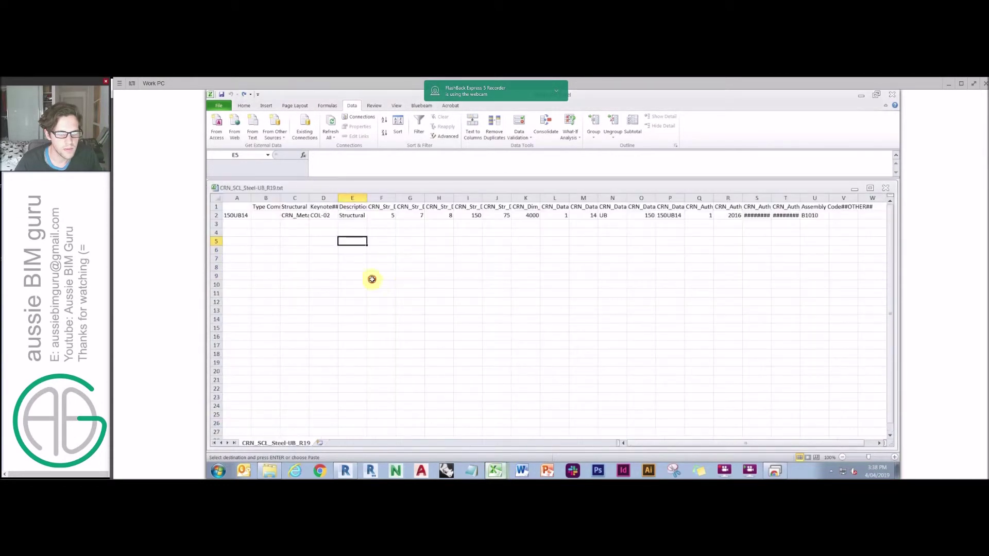
left_click(231, 224)
key("ctrl+v")
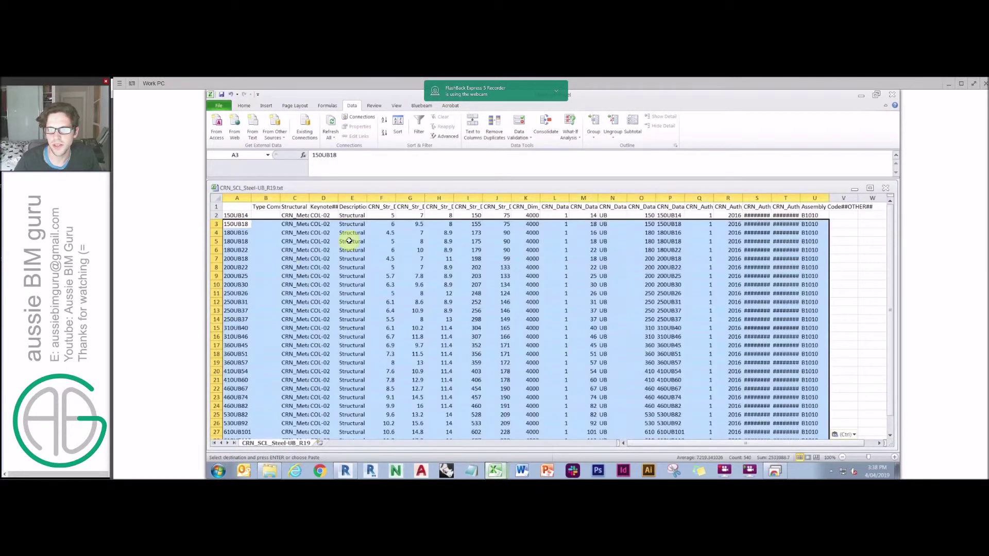
left_click(295, 216)
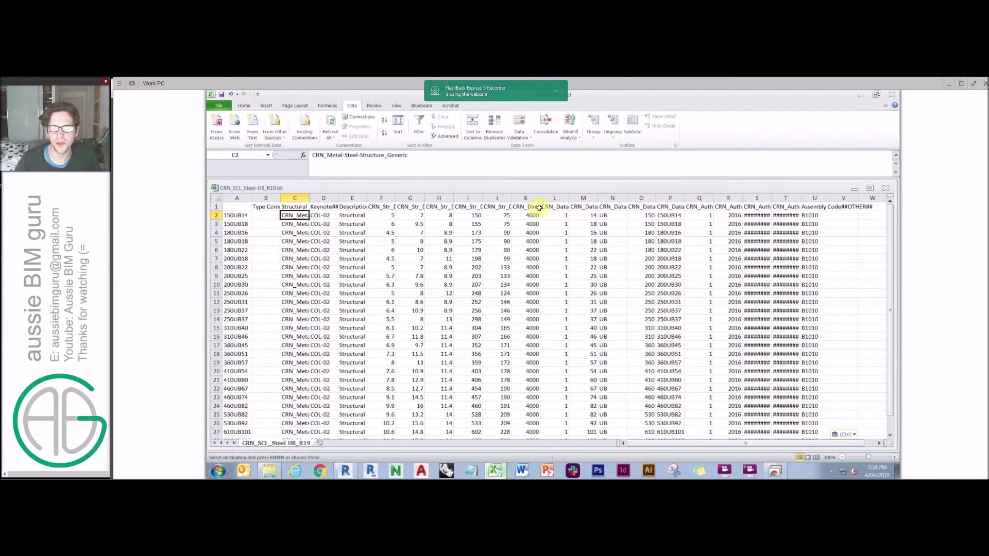
left_click(218, 108)
Save CRN_SCL_Steel-UB_R19.txt, keeping its plain text format
key("Escape")
left_click(350, 282)
key("ctrl+s")
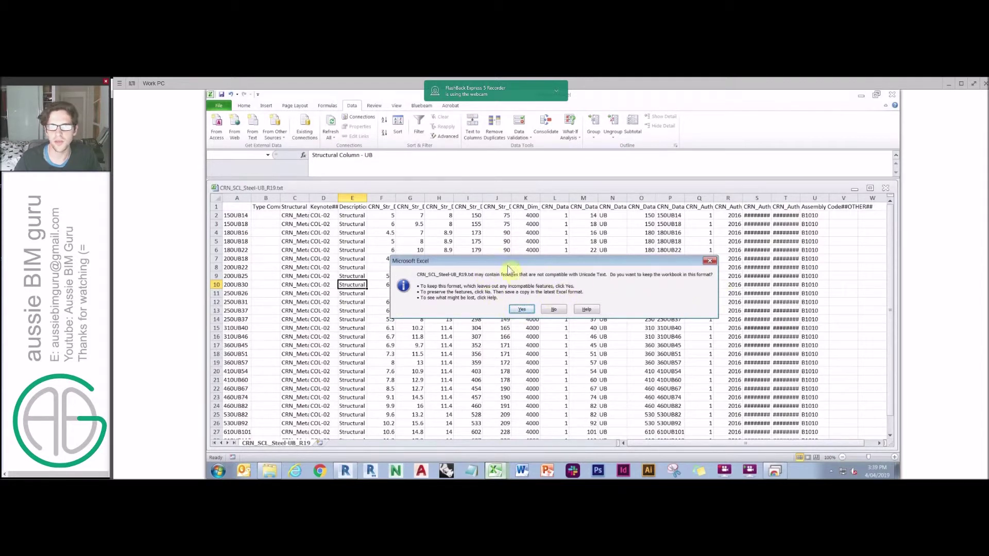
left_click(522, 309)
left_click(459, 259)
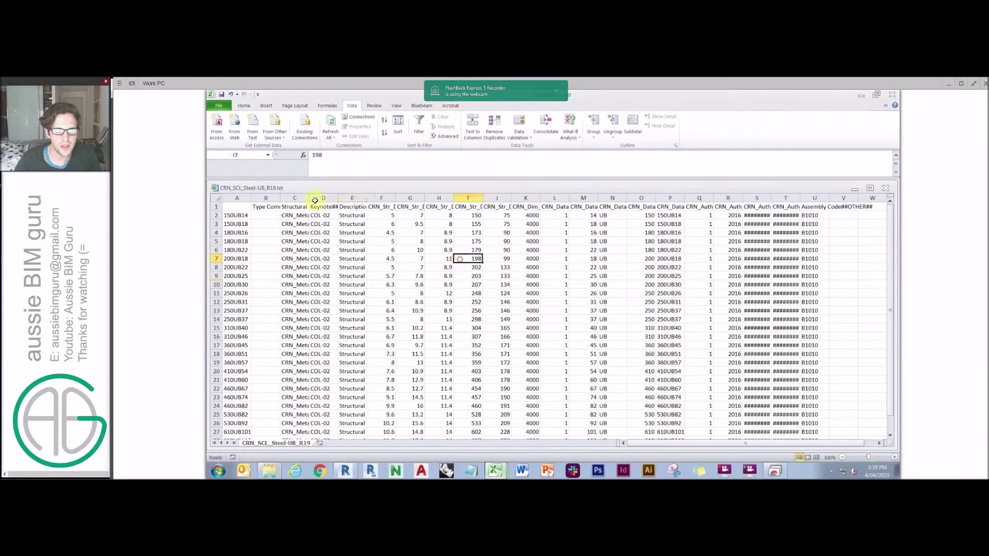
Close the catalog workbook as text and minimize Excel to reveal the Demo folder
left_click(885, 188)
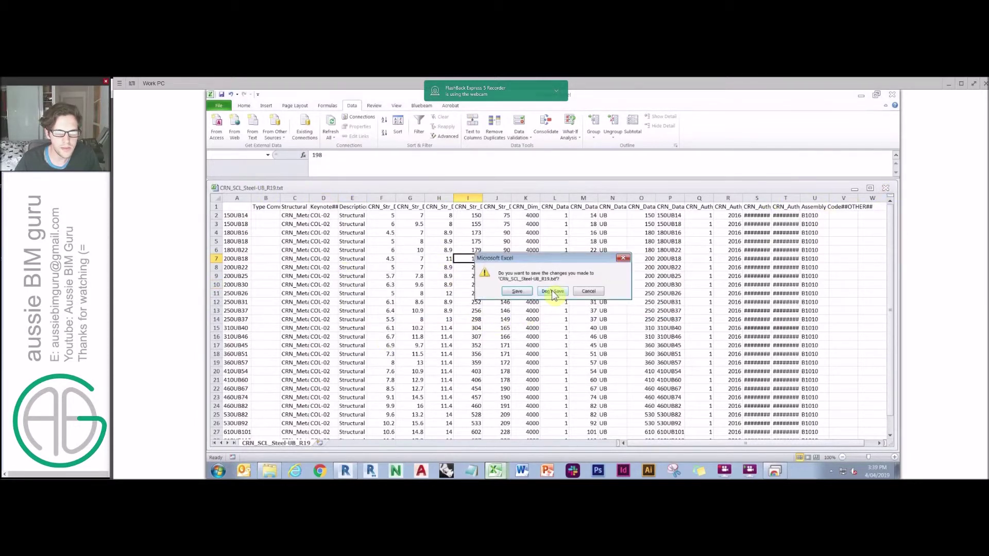
left_click(516, 292)
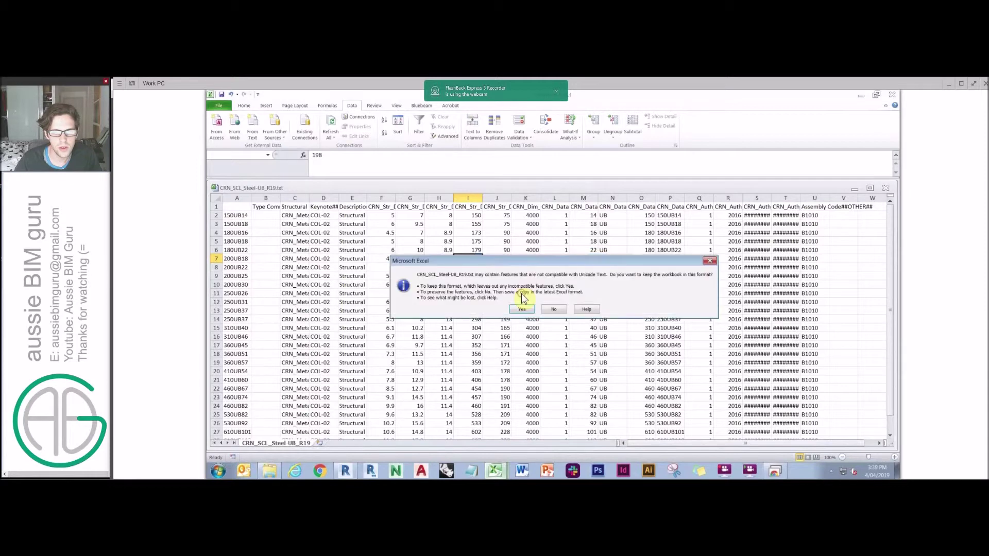
left_click(521, 309)
left_click(456, 241)
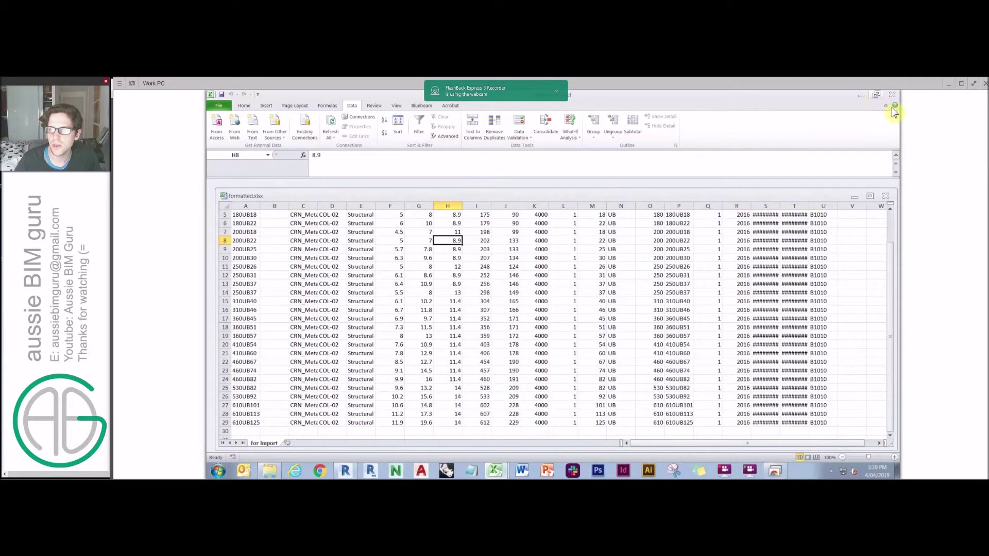
left_click(861, 95)
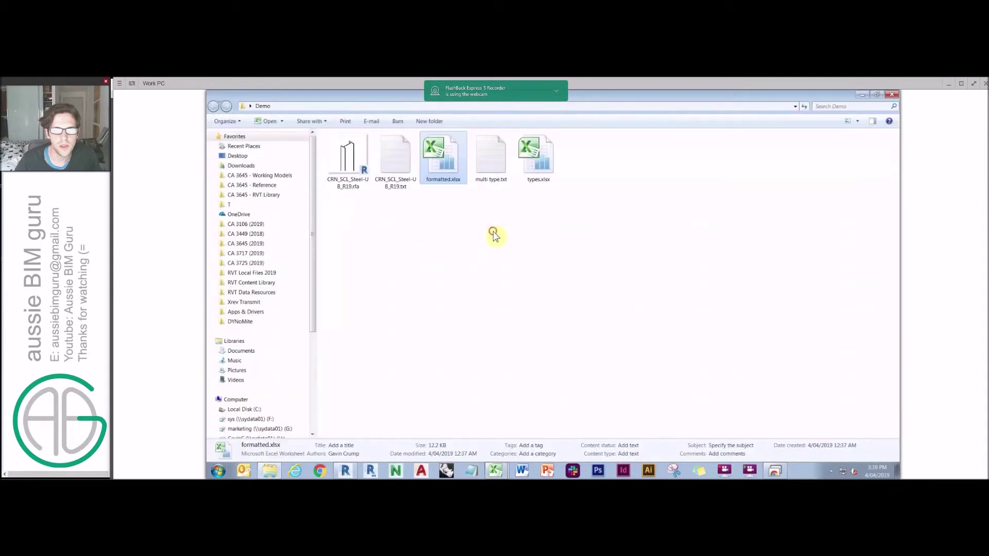
Open CRN_SCL_Steel-UB_R19.txt in Notepad and grab a tab character from the header
left_click(491, 157)
left_click(400, 170)
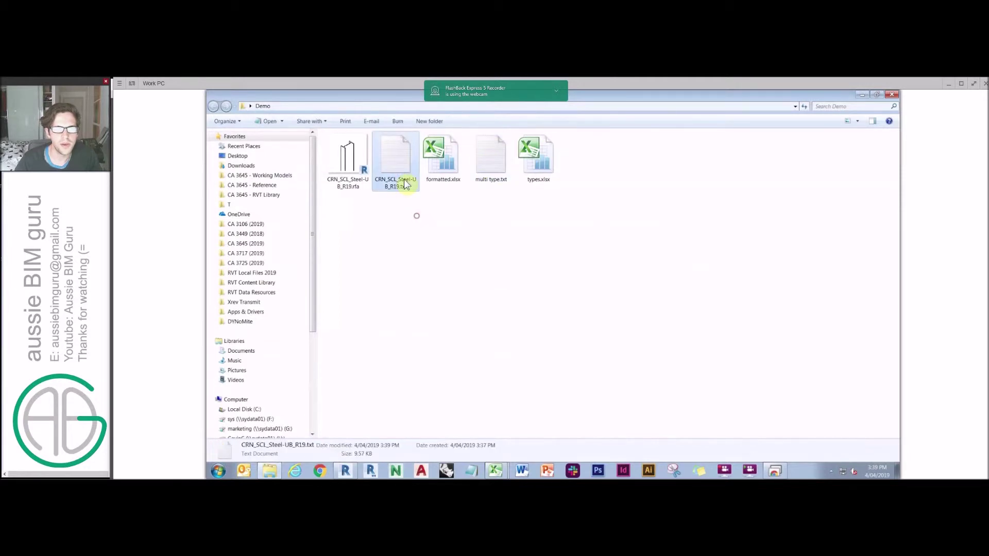
double_click(397, 164)
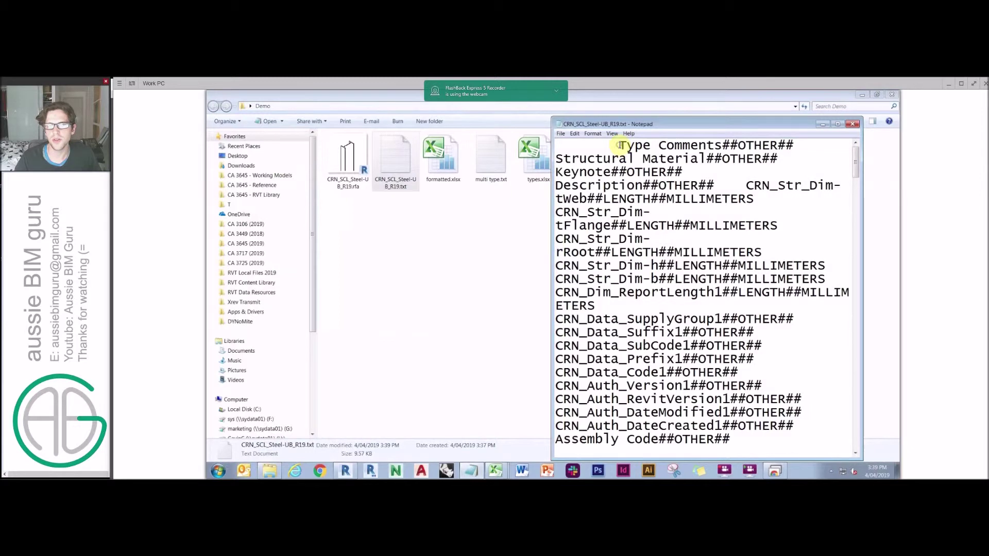
left_click_drag(621, 146, 559, 146)
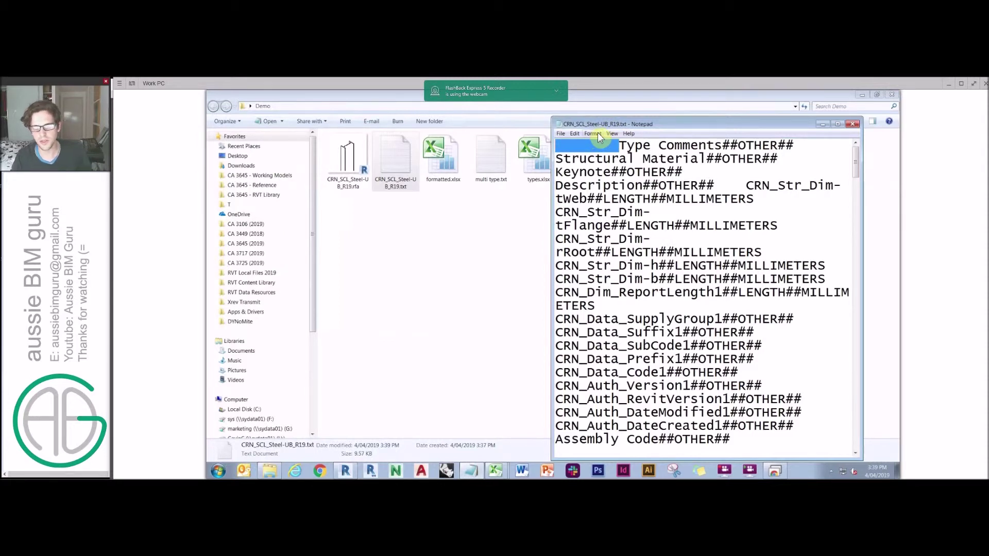
Replace all tabs with commas, close Notepad, and bring Revit back up
key("ctrl+h")
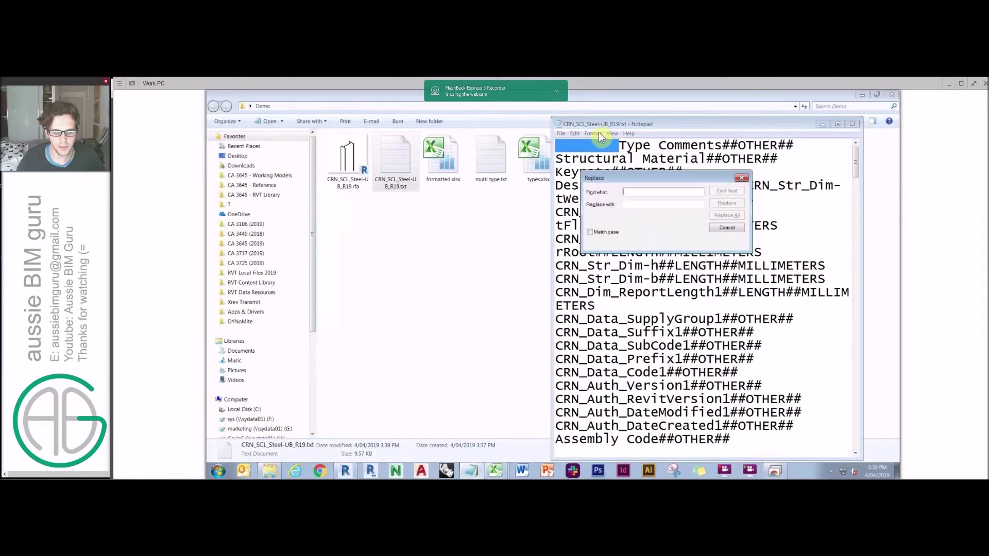
key("ctrl+v")
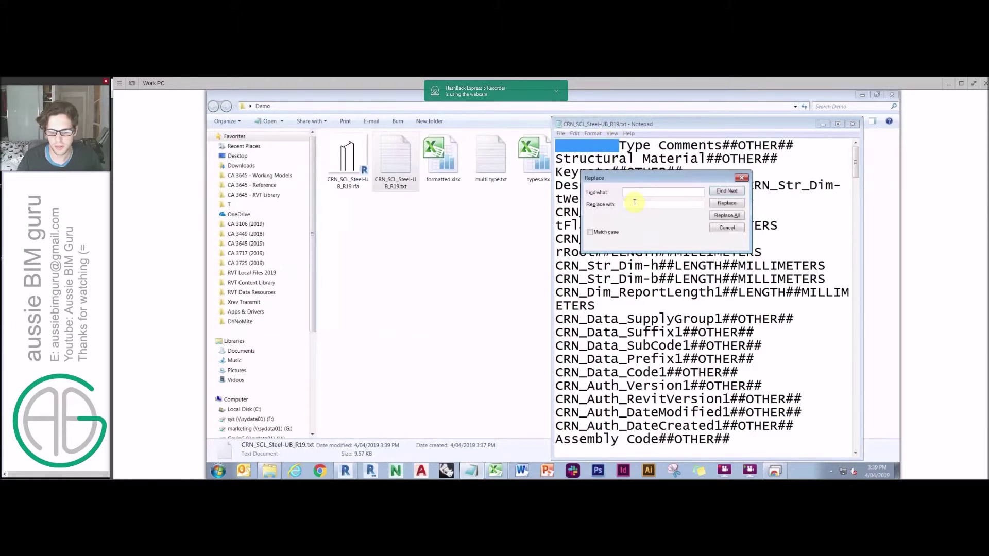
left_click(659, 206)
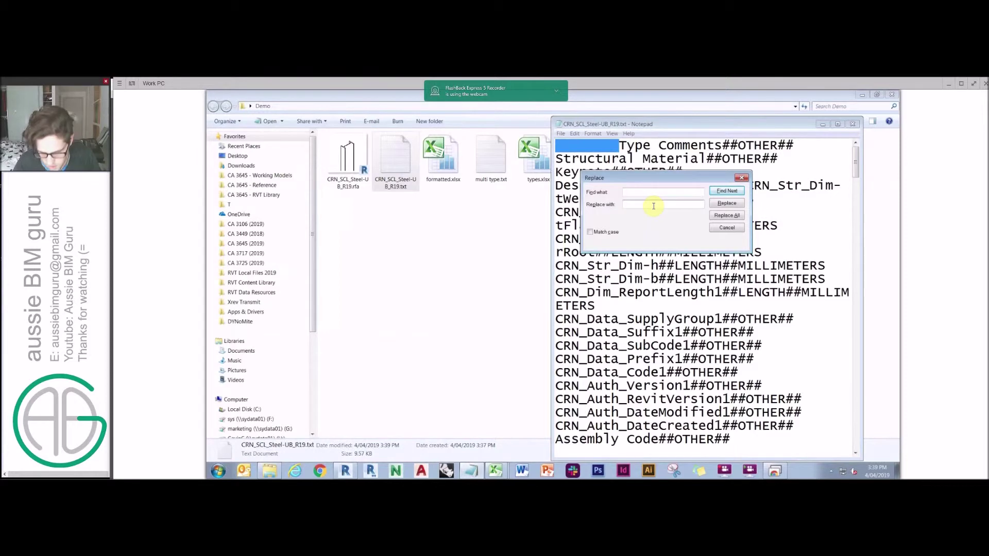
type(",")
left_click(727, 215)
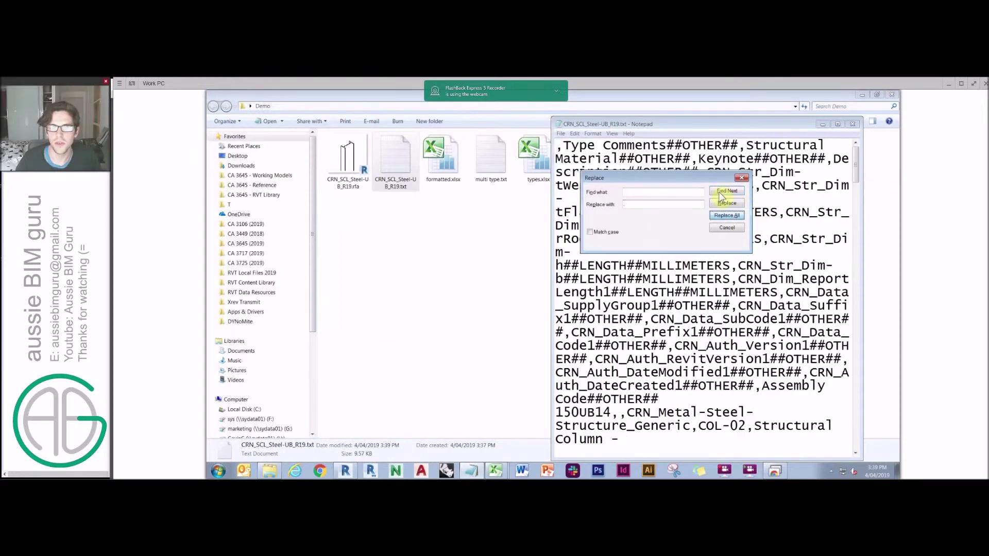
left_click(744, 178)
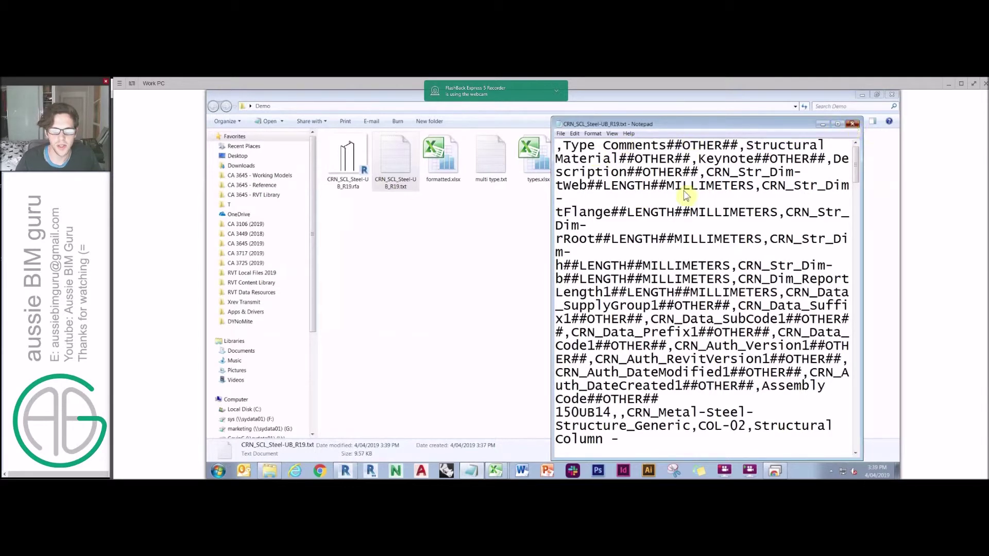
left_click(854, 129)
left_click(349, 467)
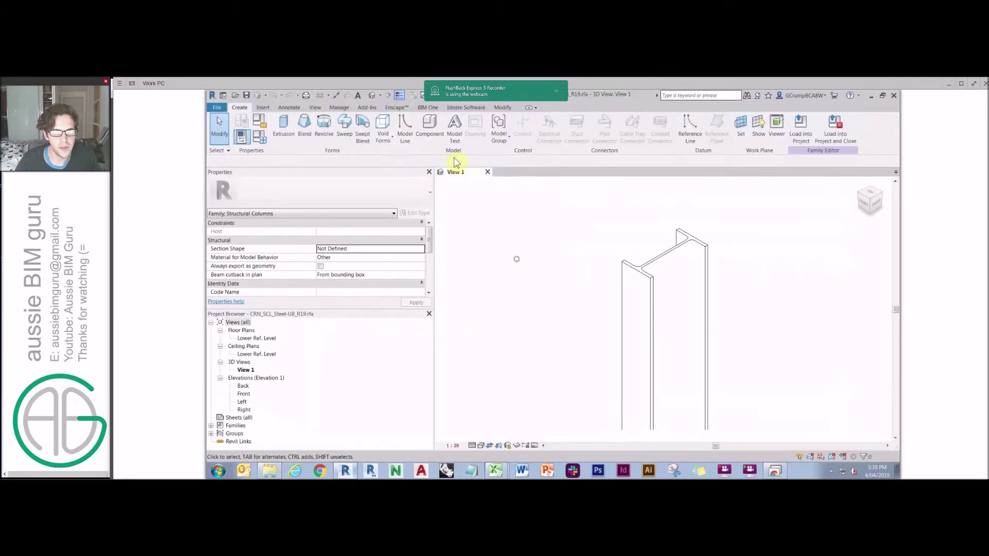
Import family types from CRN_SCL_Steel-UB_R19.txt, deleting the existing family types
left_click(263, 107)
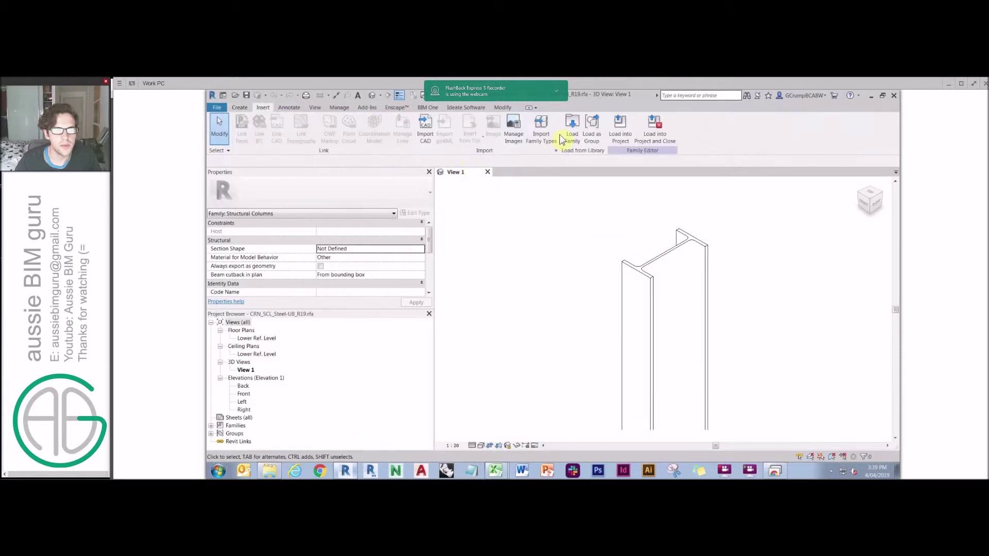
left_click(544, 132)
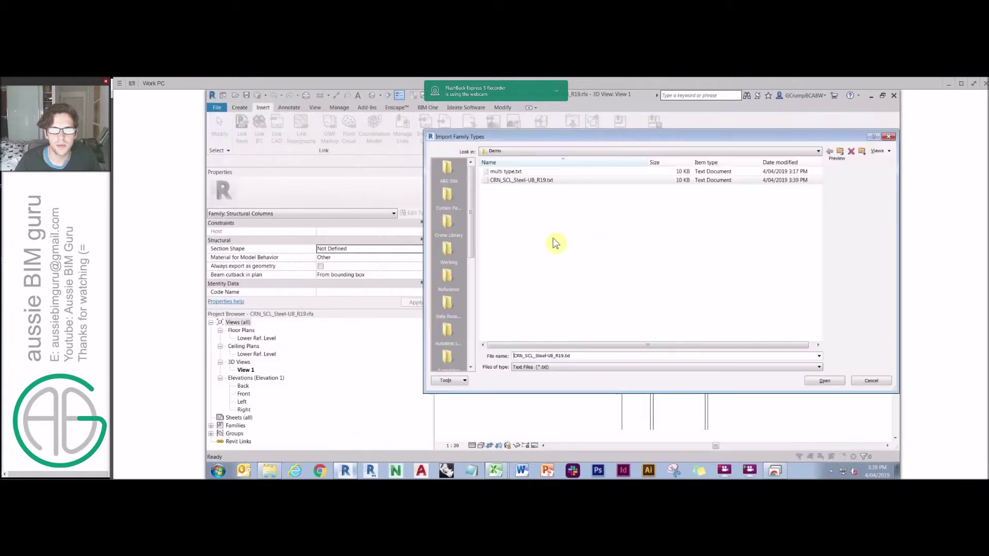
left_click(825, 381)
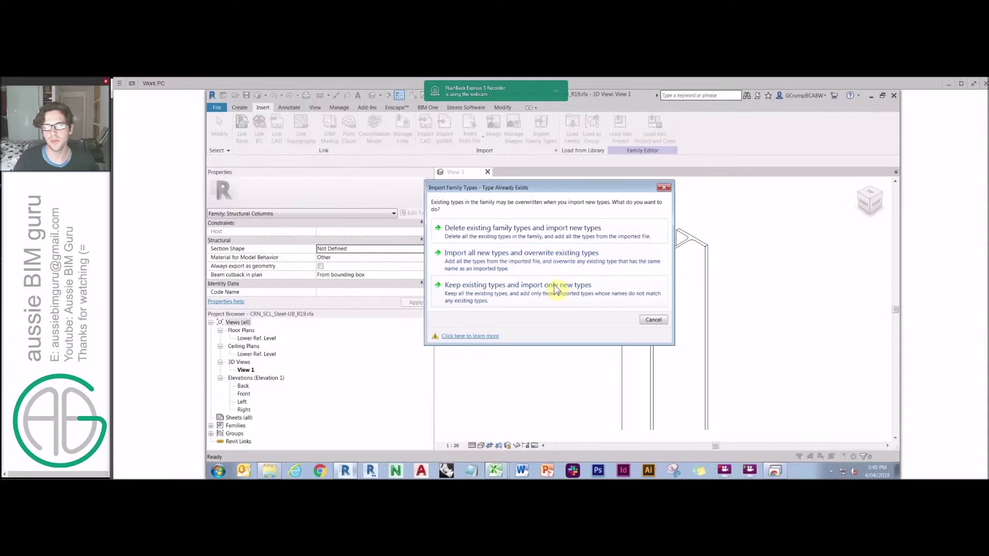
left_click(529, 230)
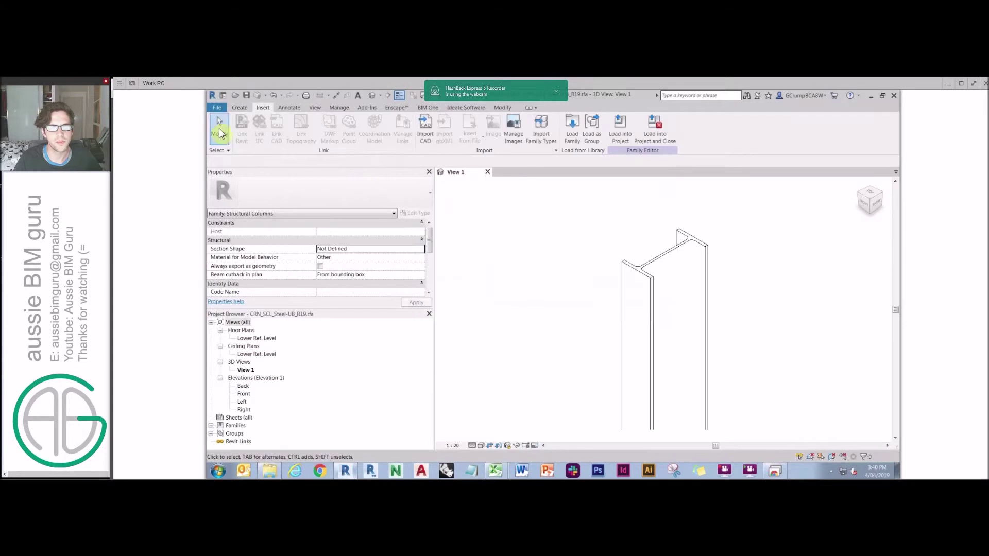
Review the imported types in Family Types and make 310UB46 the current type
left_click(239, 107)
left_click(242, 137)
left_click(436, 164)
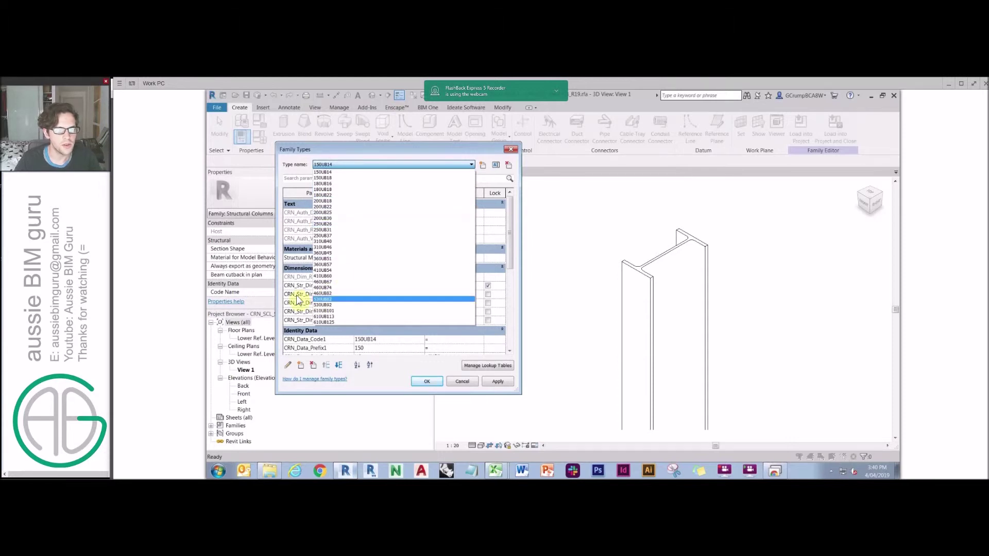
left_click(507, 206)
left_click_drag(512, 204, 509, 265)
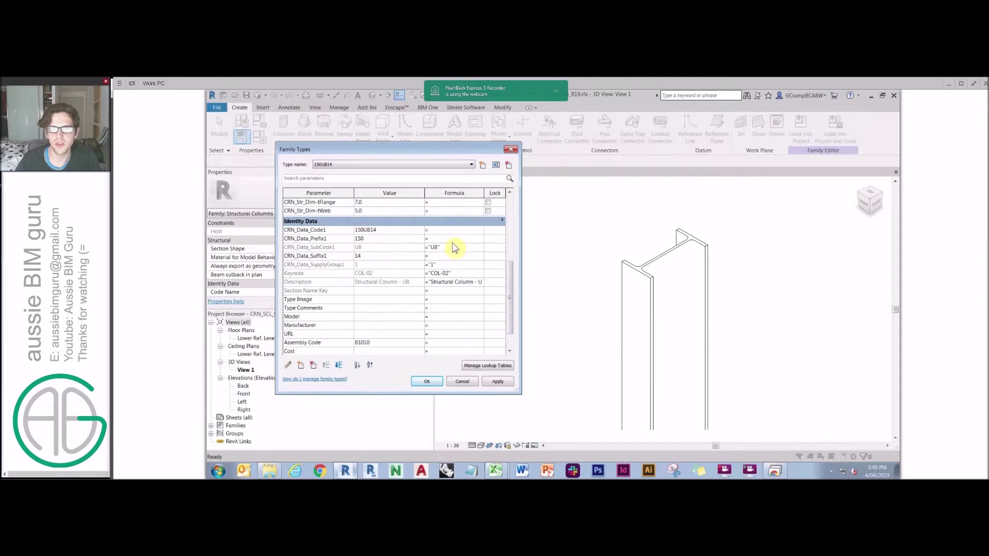
left_click_drag(509, 273, 511, 206)
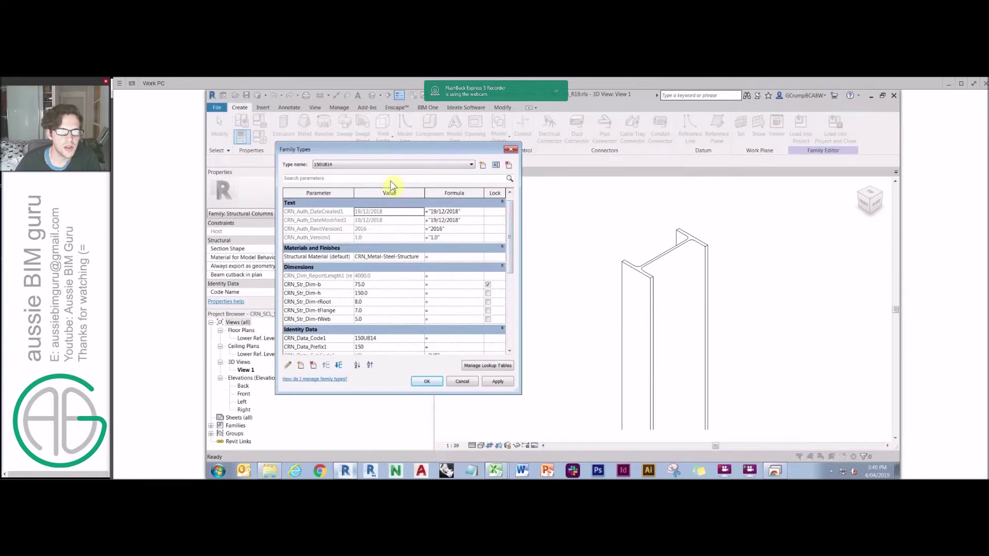
left_click(371, 166)
left_click(359, 251)
left_click_drag(512, 229, 506, 320)
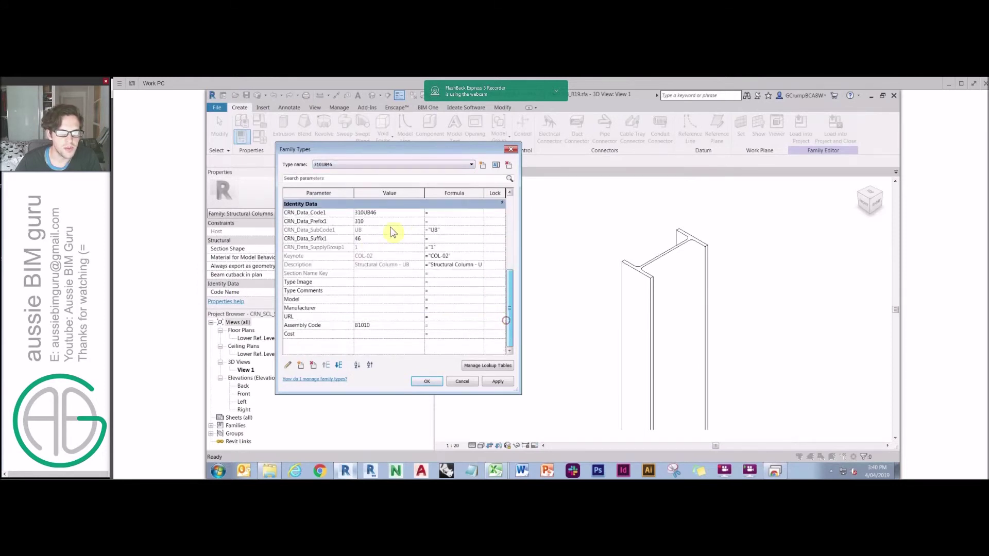
left_click(428, 382)
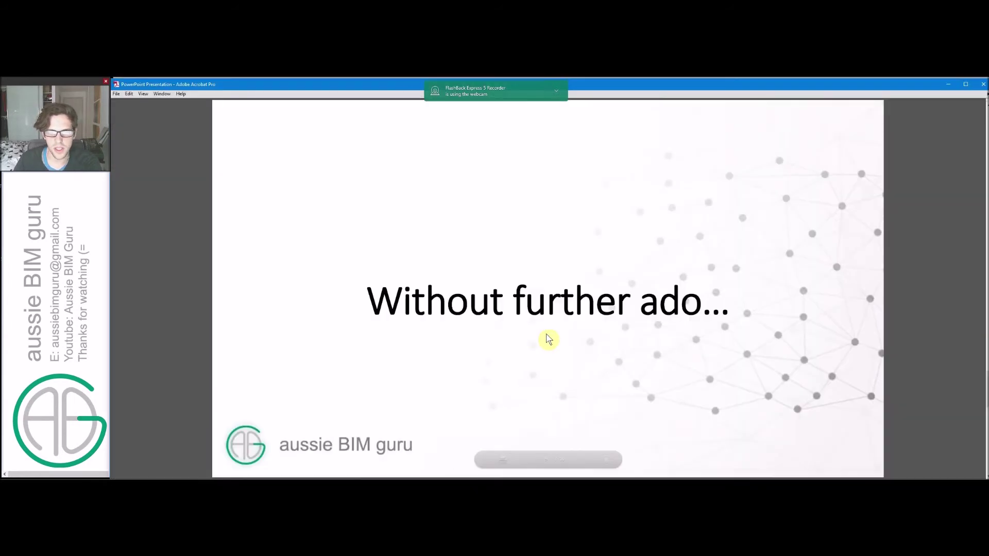
Advance the Acrobat presentation to the Excel-to-Family-Types logo slide
left_click(623, 283)
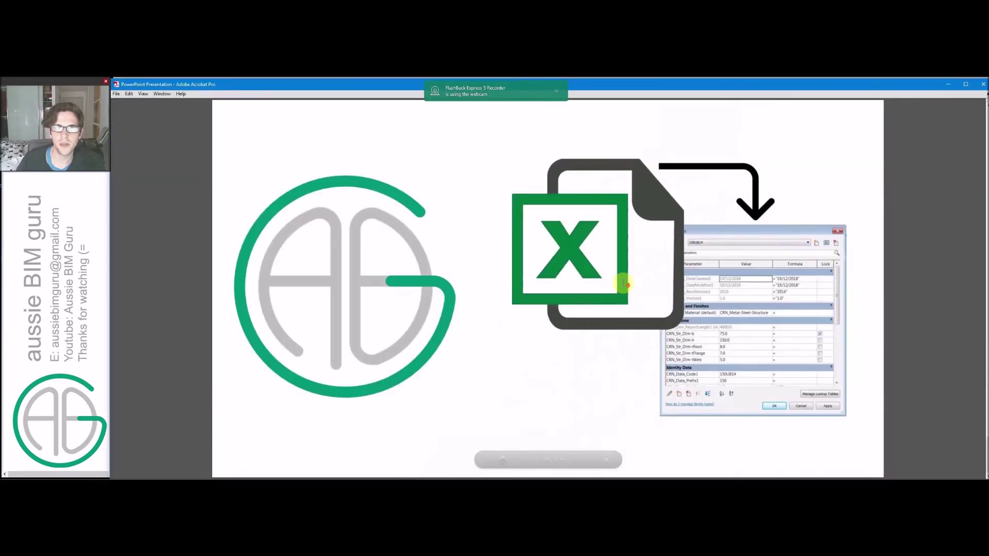